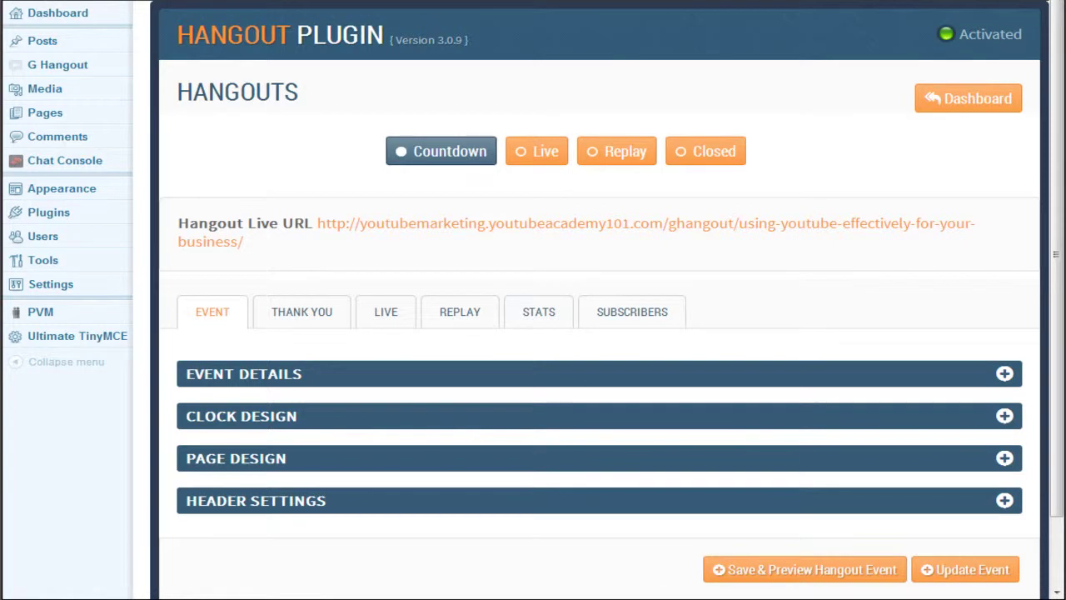
Step: Switch the Registration Page Design to the custom headline layout and update the event
click(246, 462)
scroll(454, 496, down, 4)
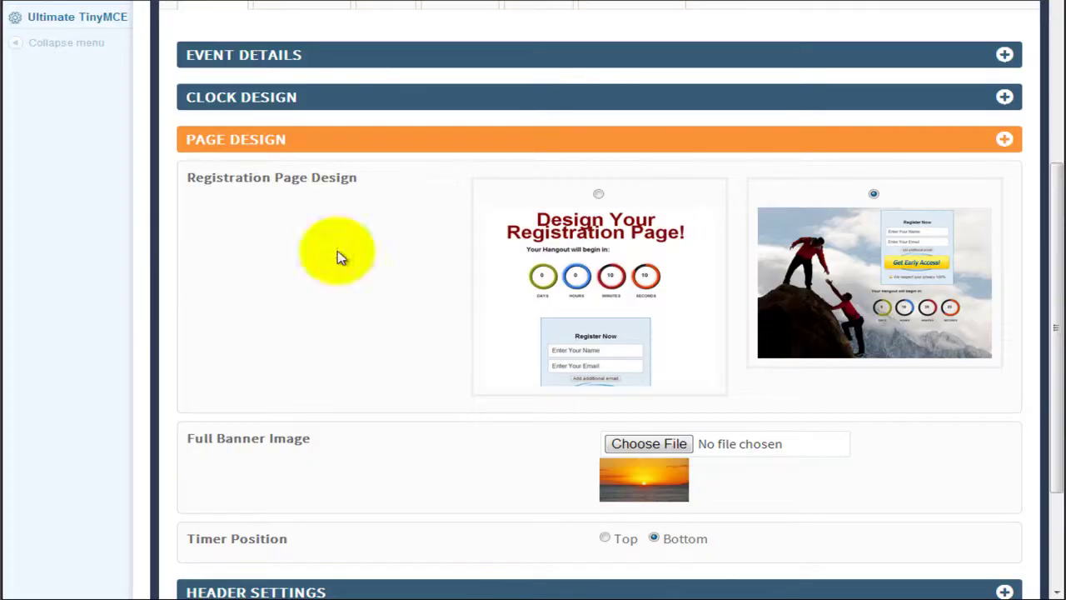
click(600, 196)
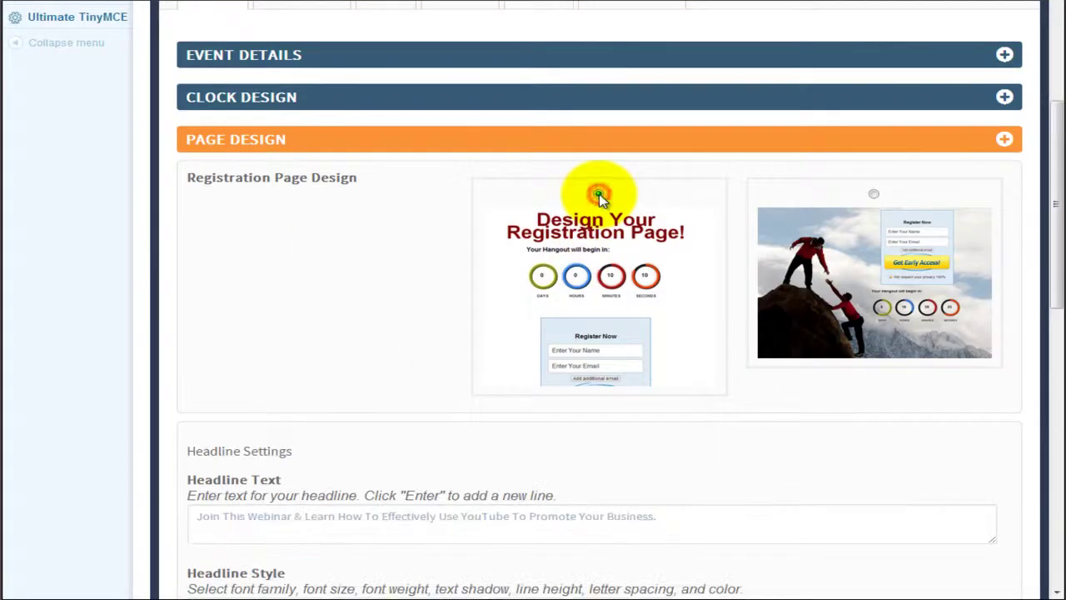
scroll(424, 295, down, 3)
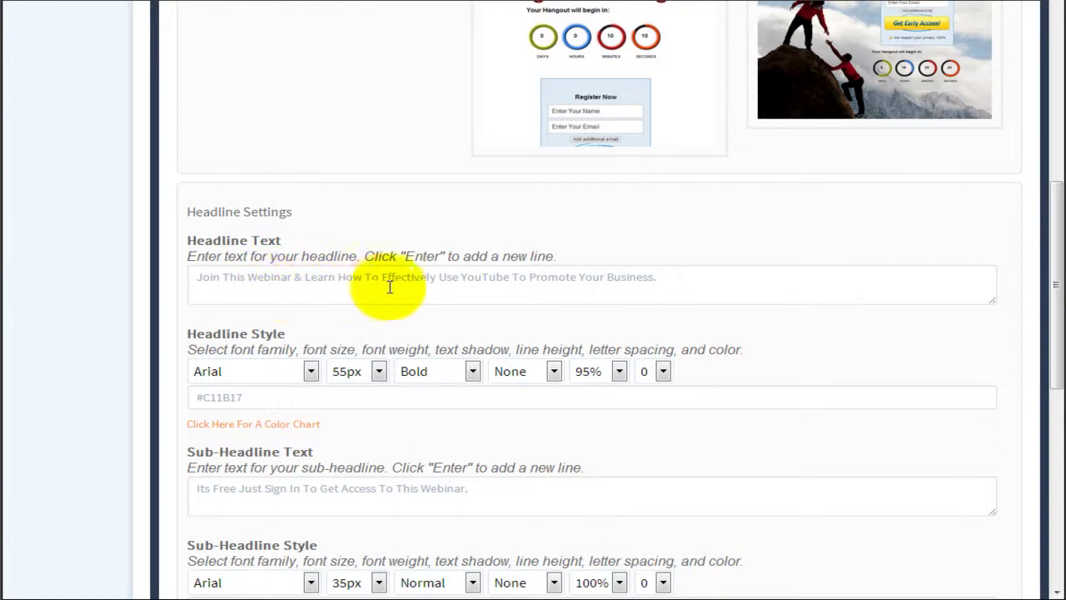
scroll(749, 300, down, 1)
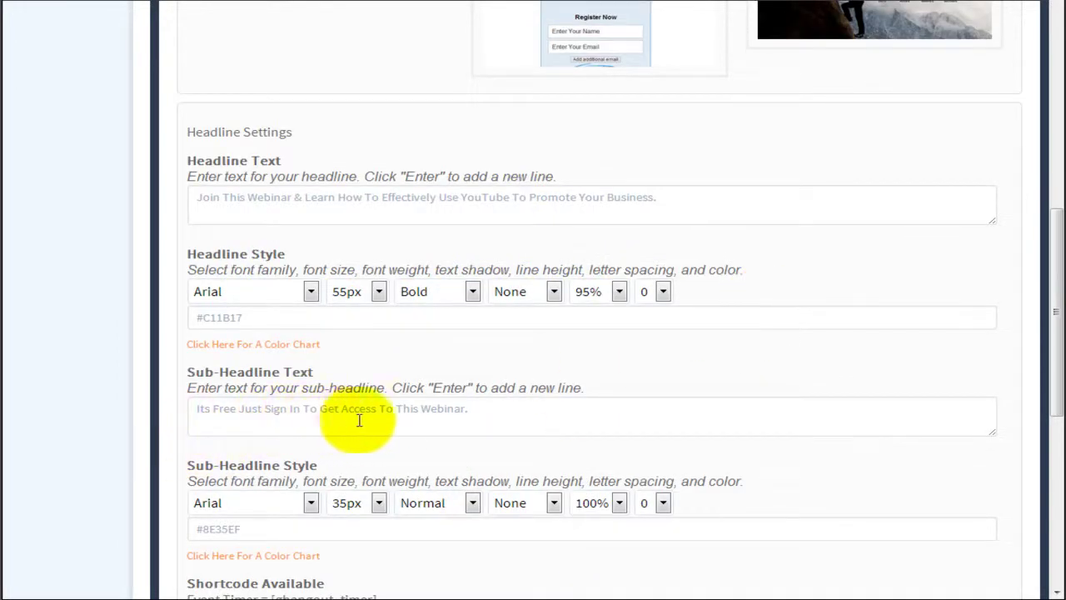
scroll(453, 428, down, 6)
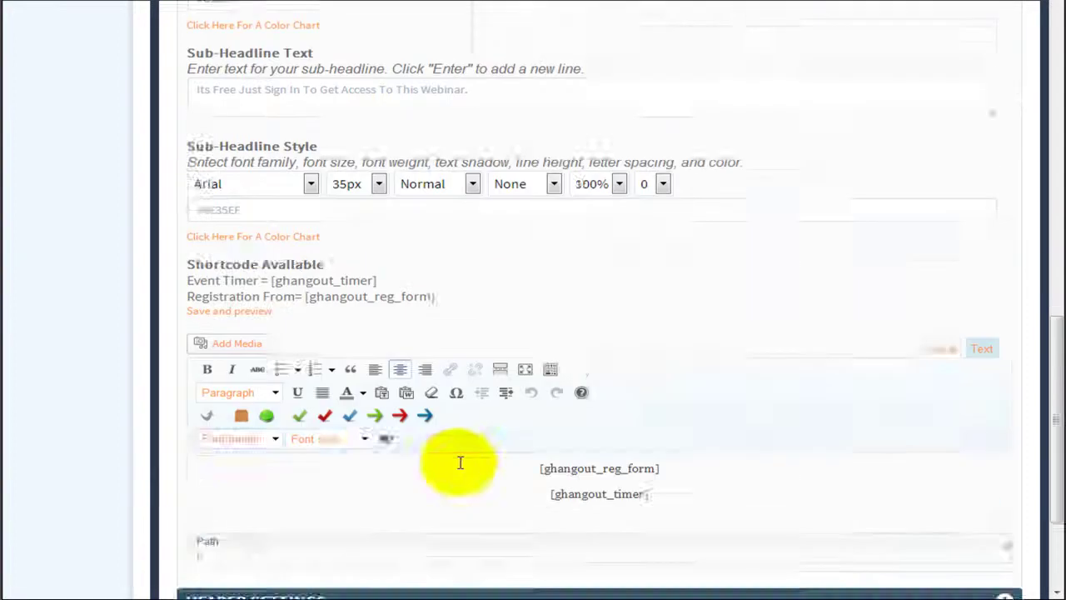
click(963, 492)
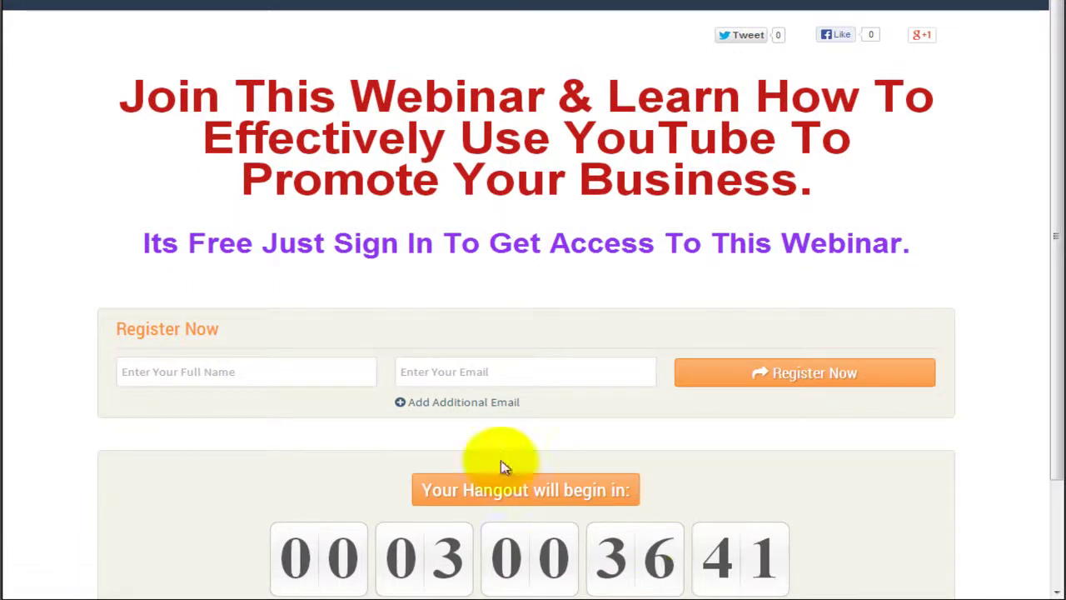
drag(119, 107, 903, 242)
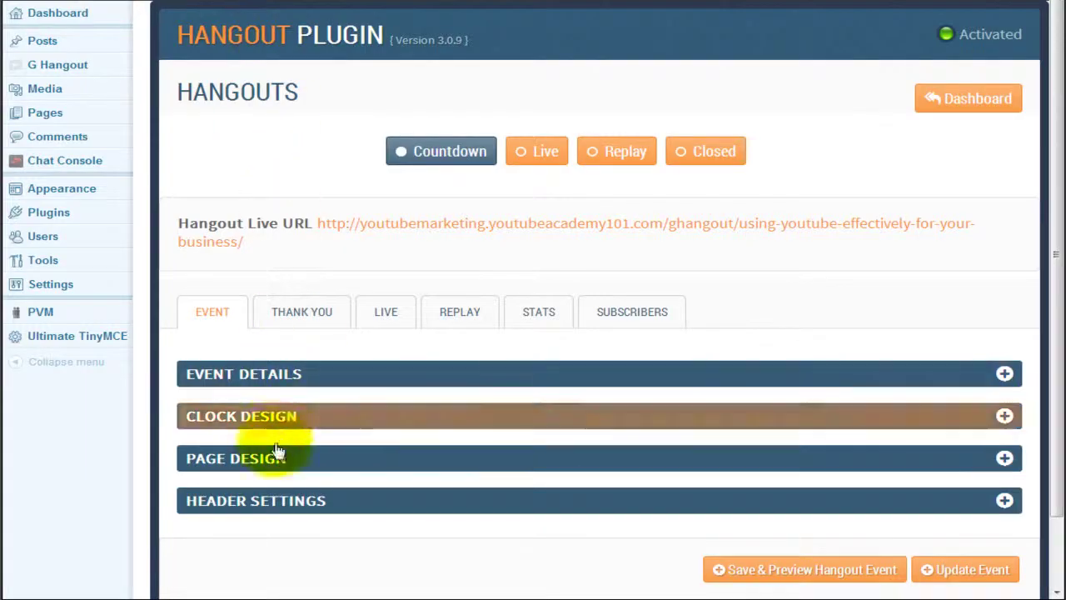
Step: Switch the Registration Page Design to the full banner image layout, update the event and reload the registration page
click(287, 454)
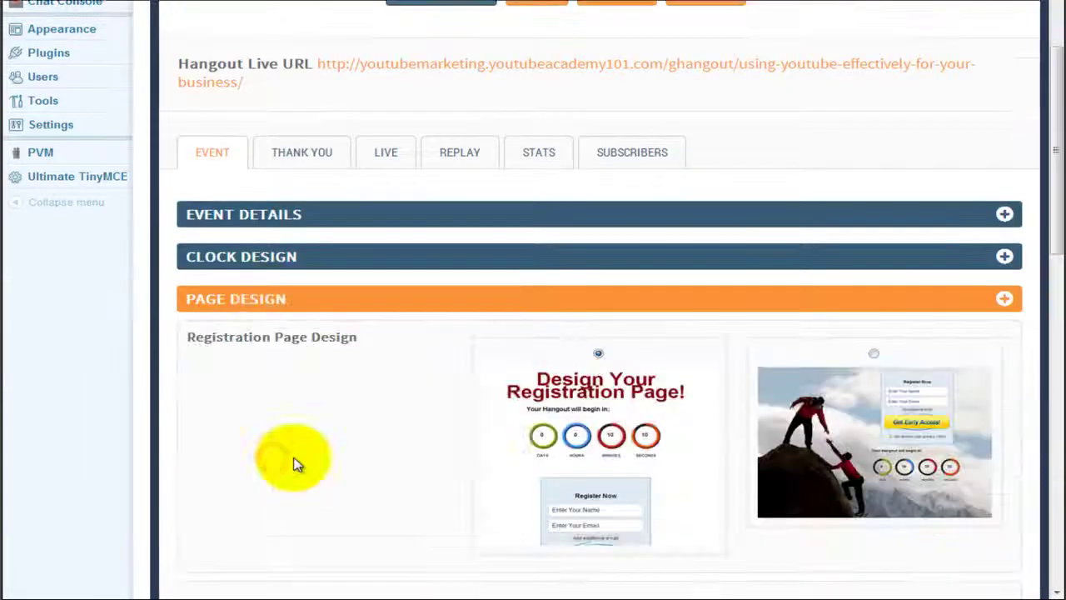
click(874, 353)
scroll(850, 366, down, 4)
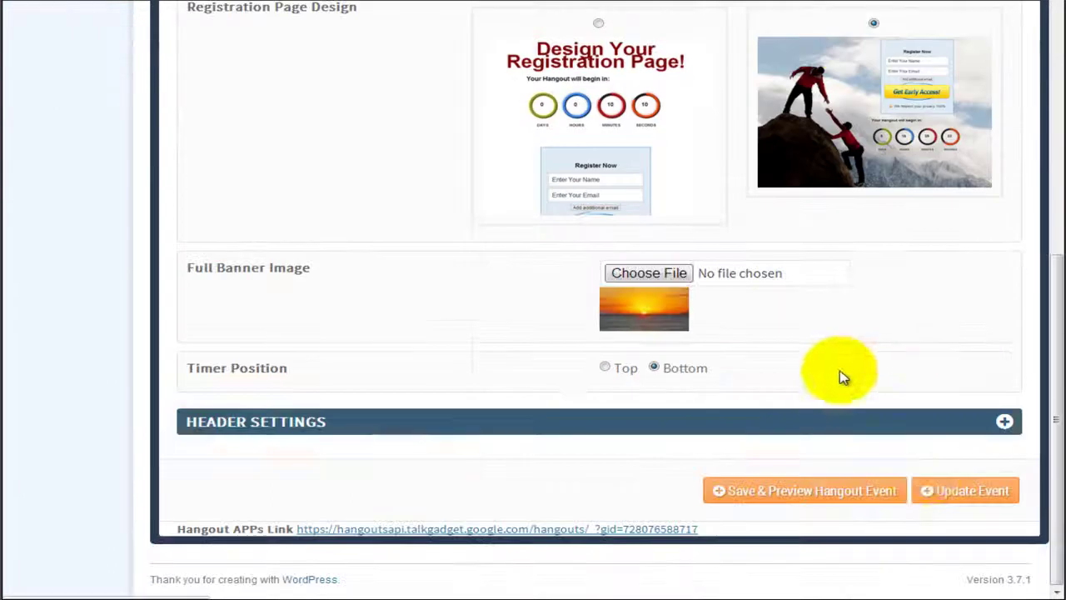
click(957, 495)
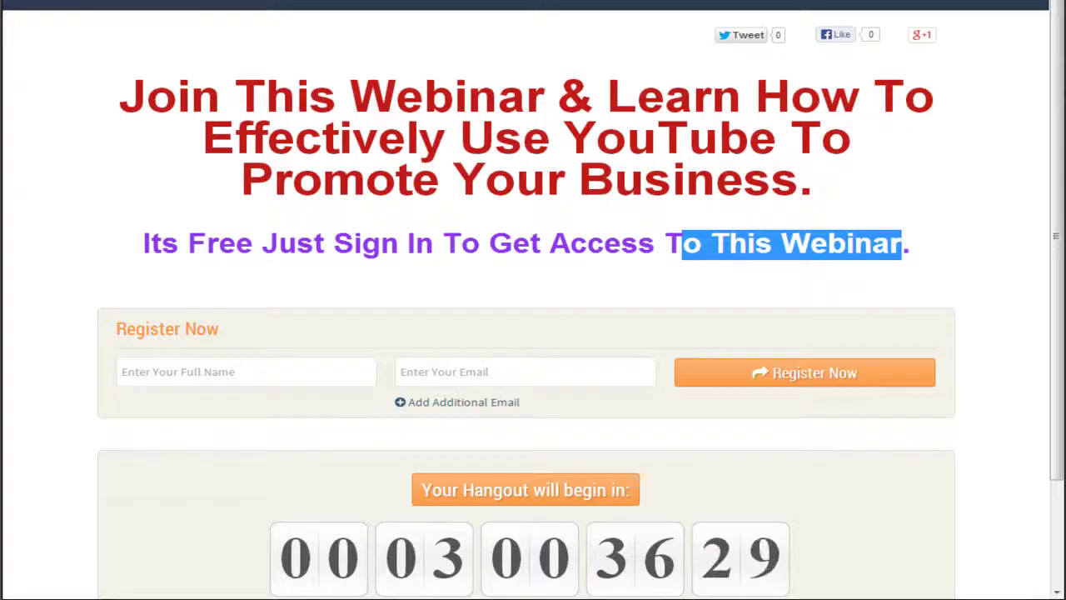
key(F5)
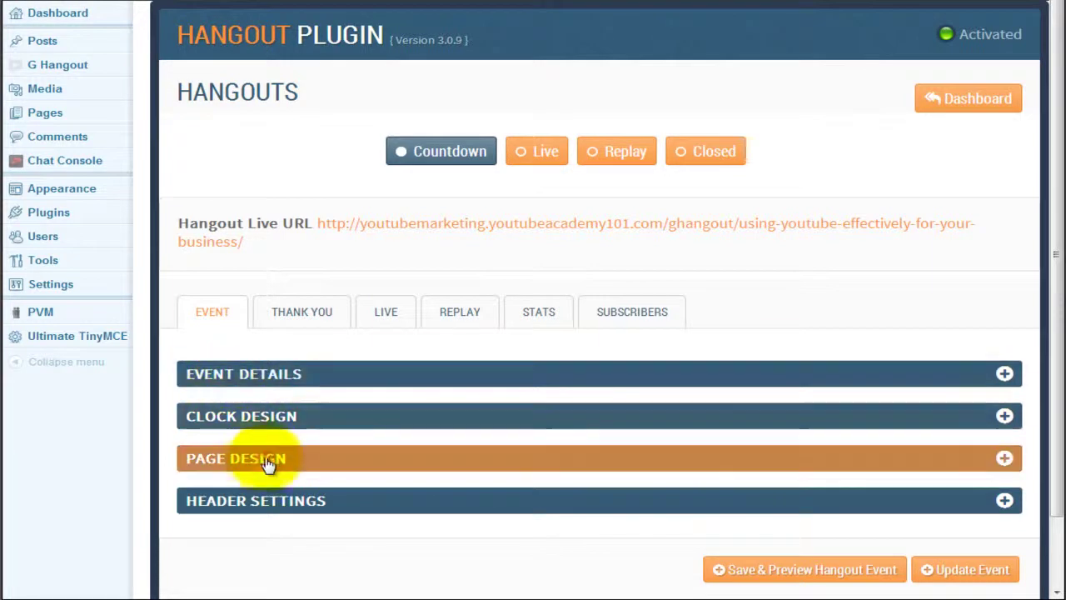
Step: Set the Registration Page Design back to the custom headline layout and update the event
click(266, 459)
scroll(505, 463, down, 3)
click(598, 274)
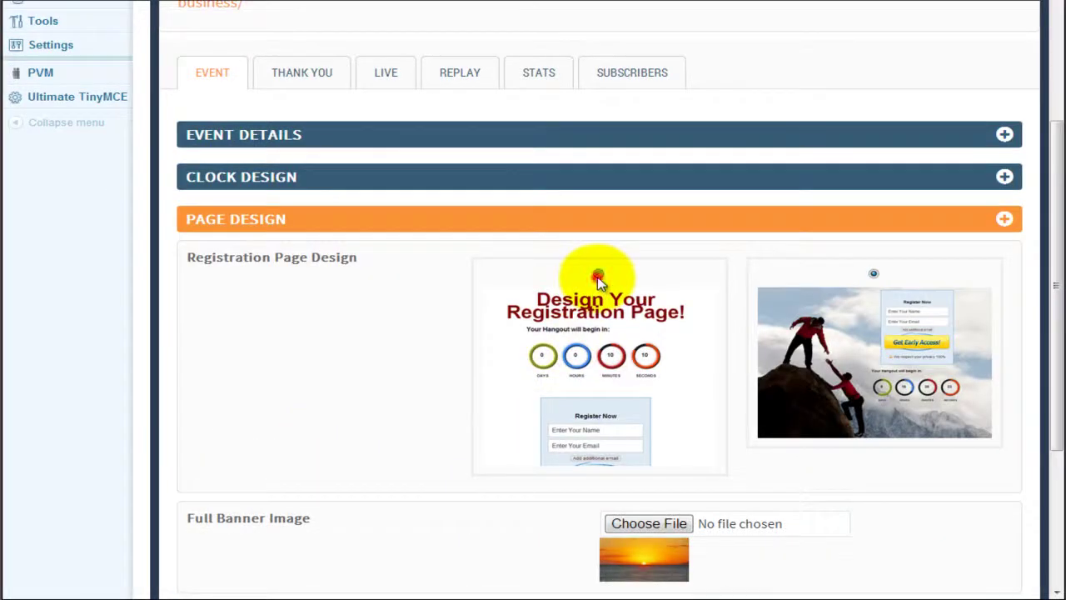
scroll(678, 333, down, 3)
scroll(229, 366, down, 3)
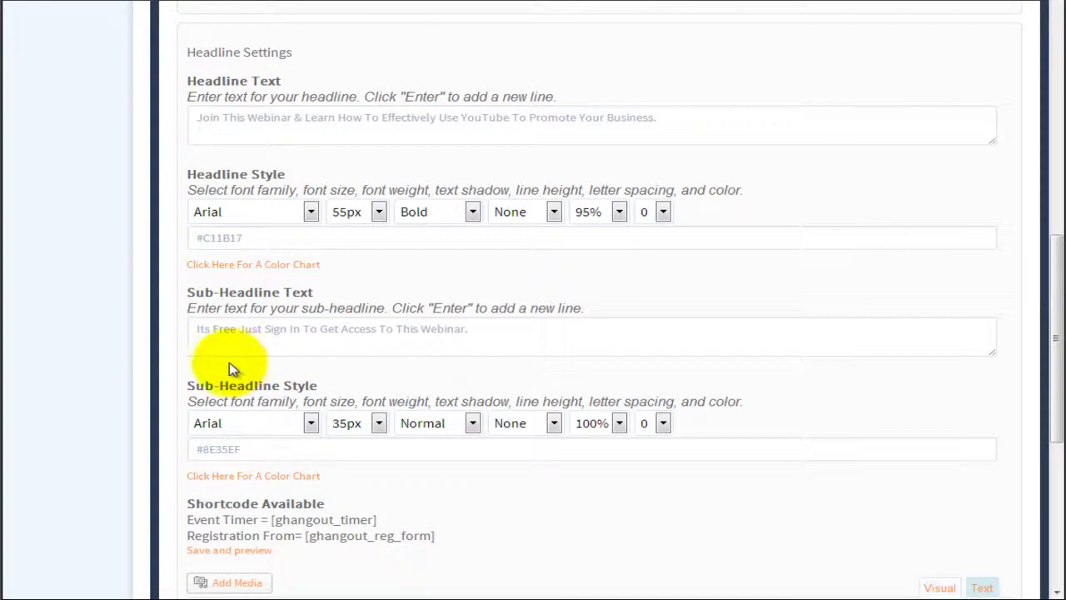
scroll(602, 471, down, 5)
click(981, 490)
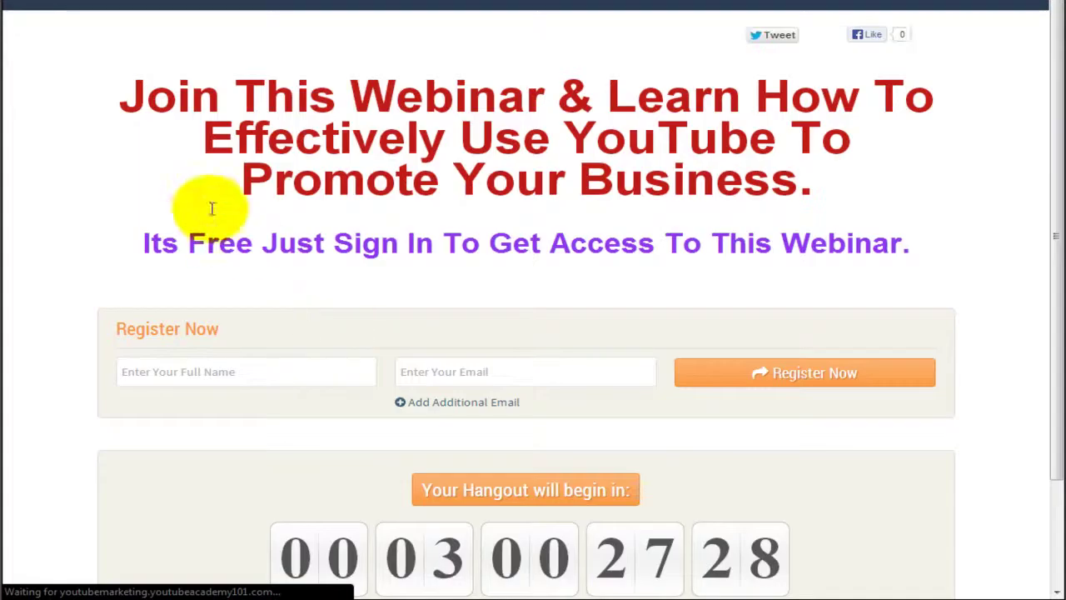
Step: Examine the headline and sub-headline text on the live registration page
drag(123, 92, 862, 190)
click(583, 245)
drag(506, 243, 779, 242)
click(982, 304)
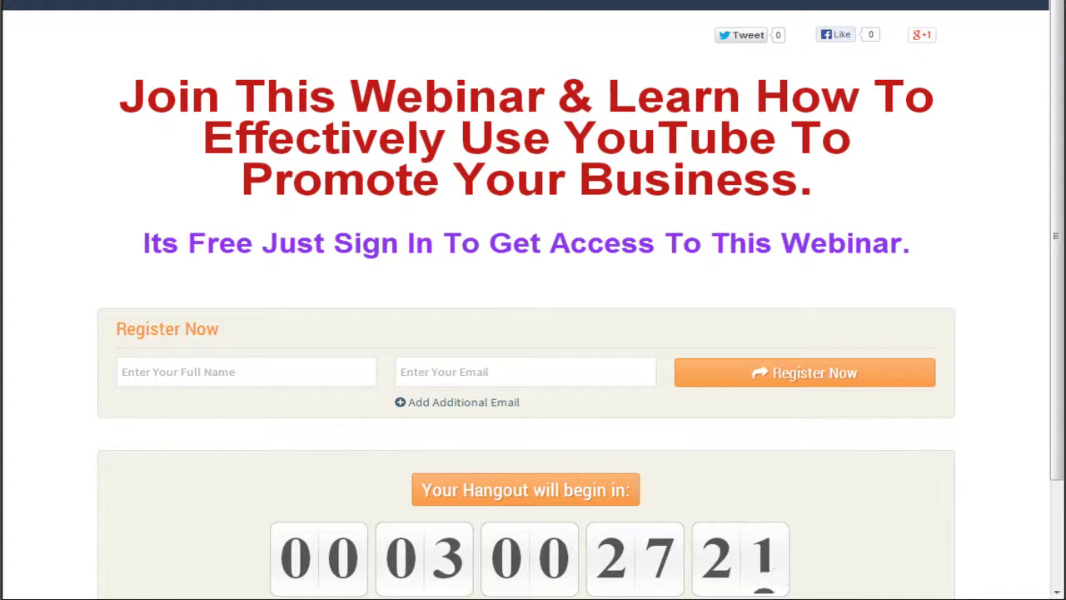
drag(940, 245, 59, 91)
click(488, 166)
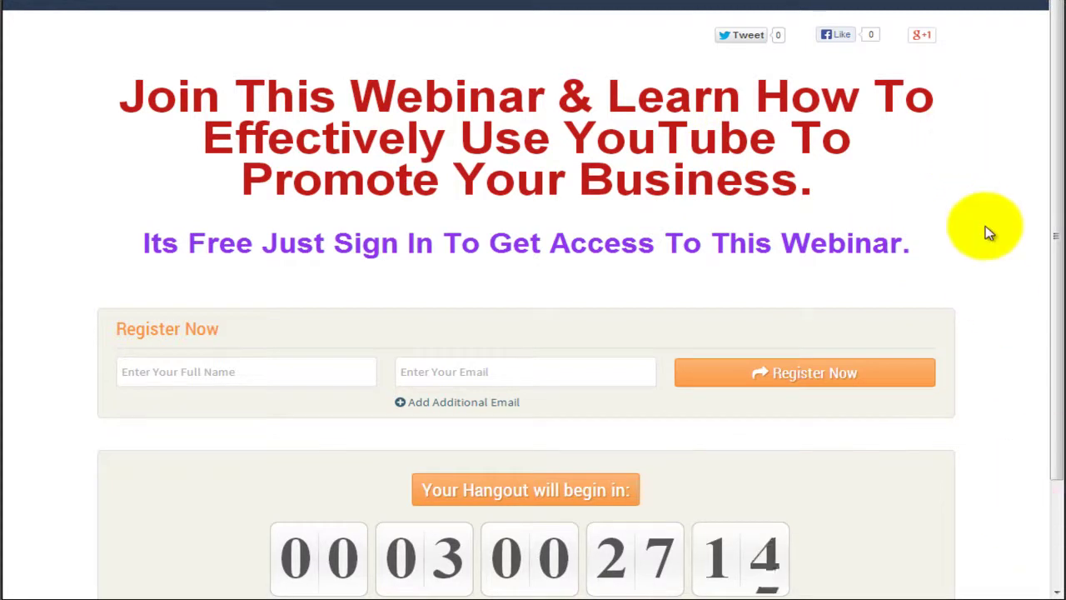
drag(911, 249, 95, 100)
click(442, 229)
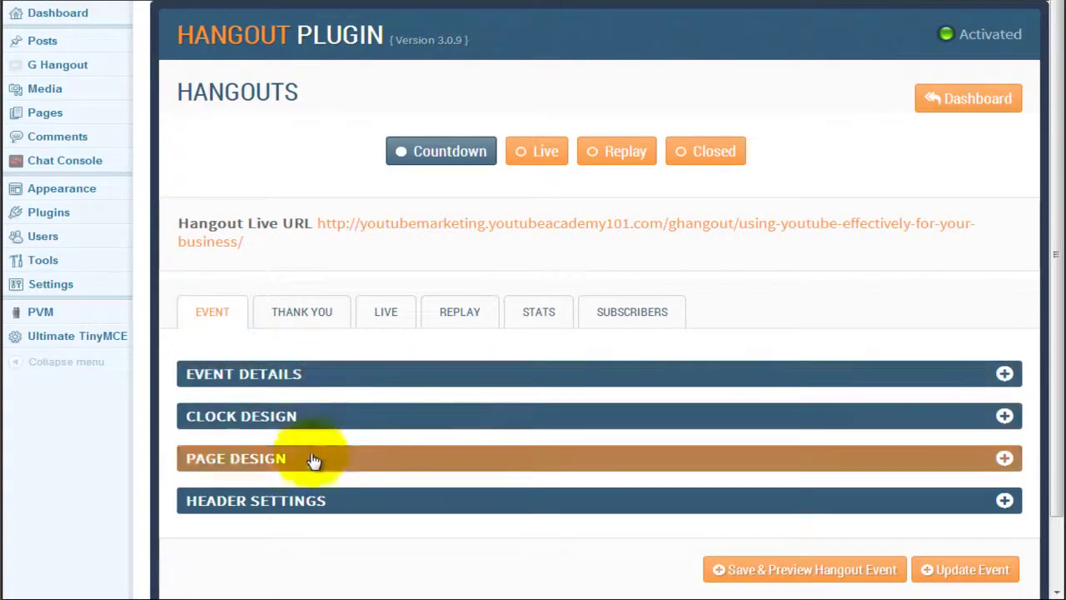
Step: Select the full banner image layout and compare its Full Banner Image option with the headline text on the registration page
click(316, 461)
scroll(358, 466, down, 3)
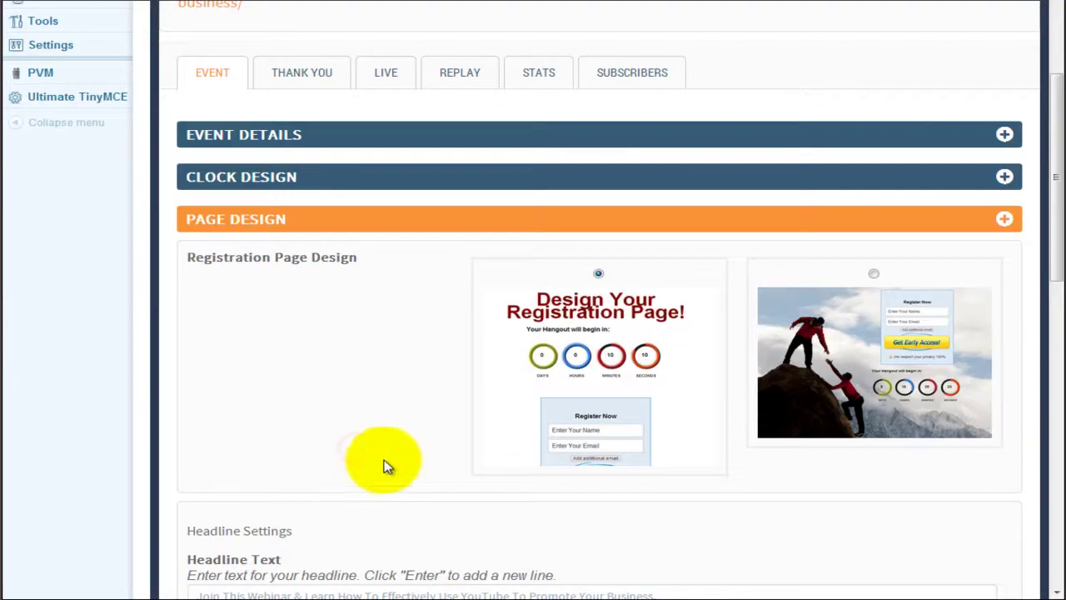
click(873, 274)
scroll(862, 333, down, 3)
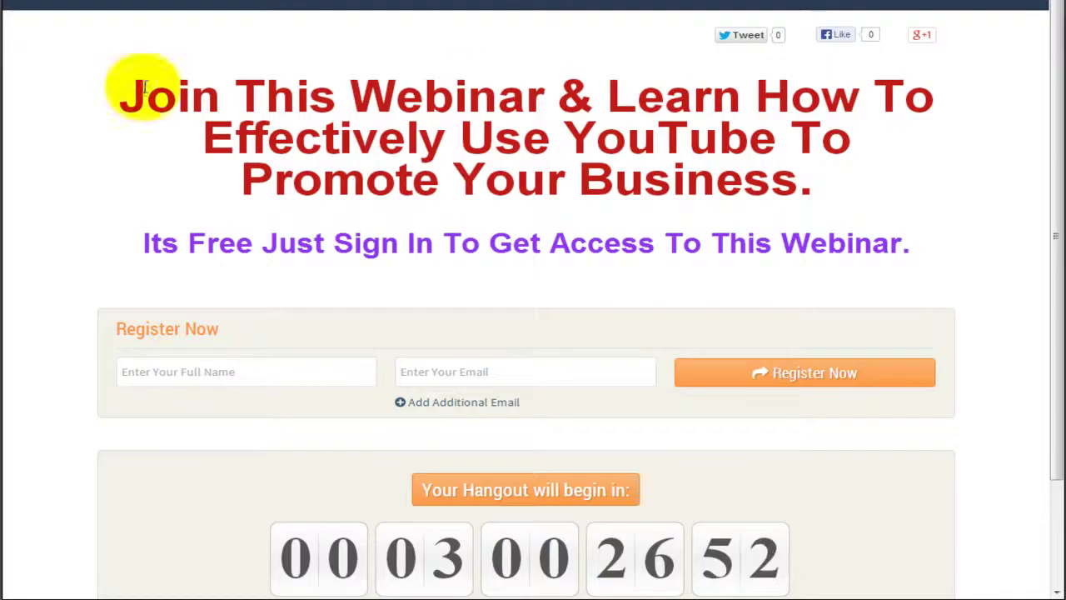
drag(142, 87, 822, 171)
drag(928, 245, 137, 245)
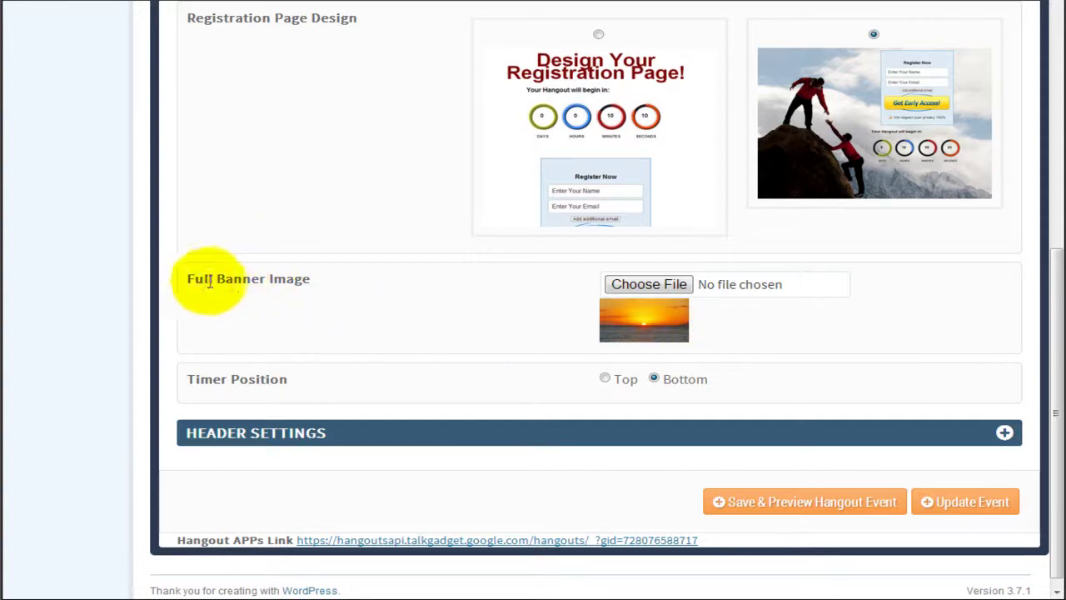
drag(197, 279, 297, 277)
click(326, 288)
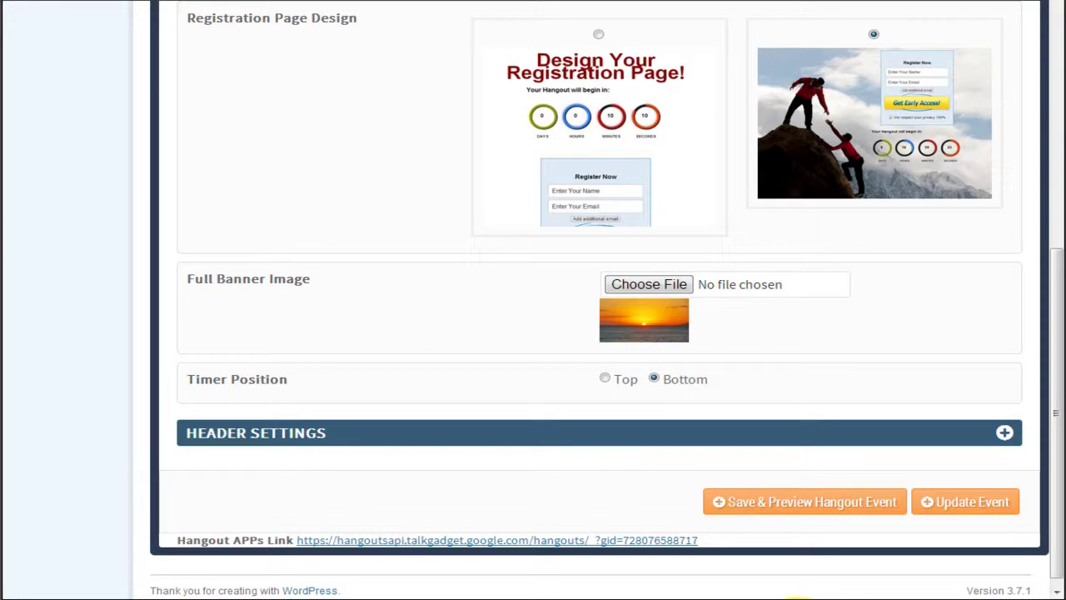
Step: Reselect the custom headline layout, highlight the Headline Style color code and collapse the page design settings
click(598, 34)
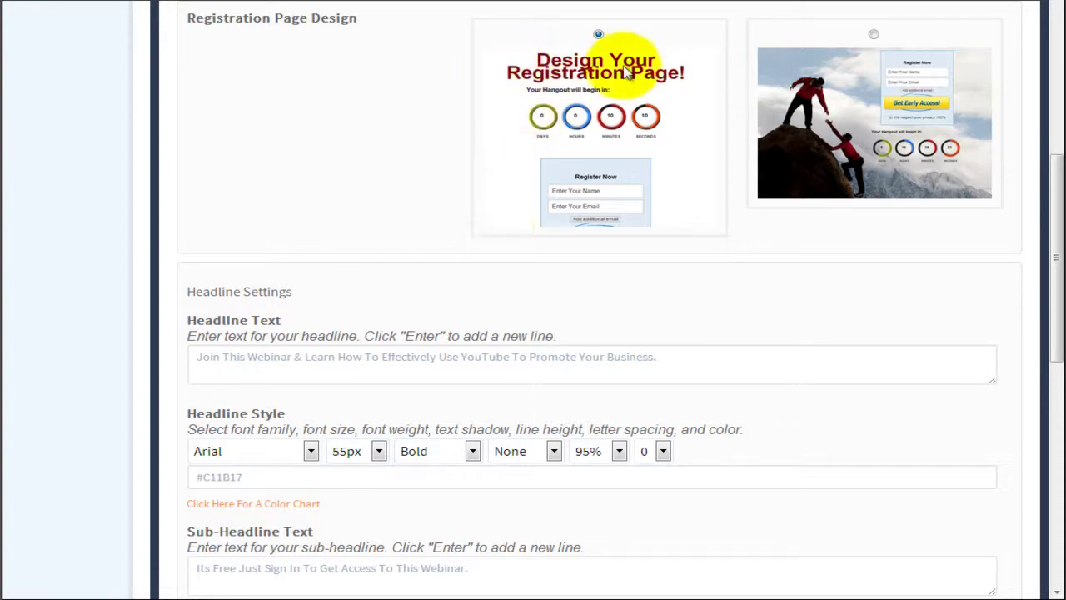
scroll(603, 229, down, 1)
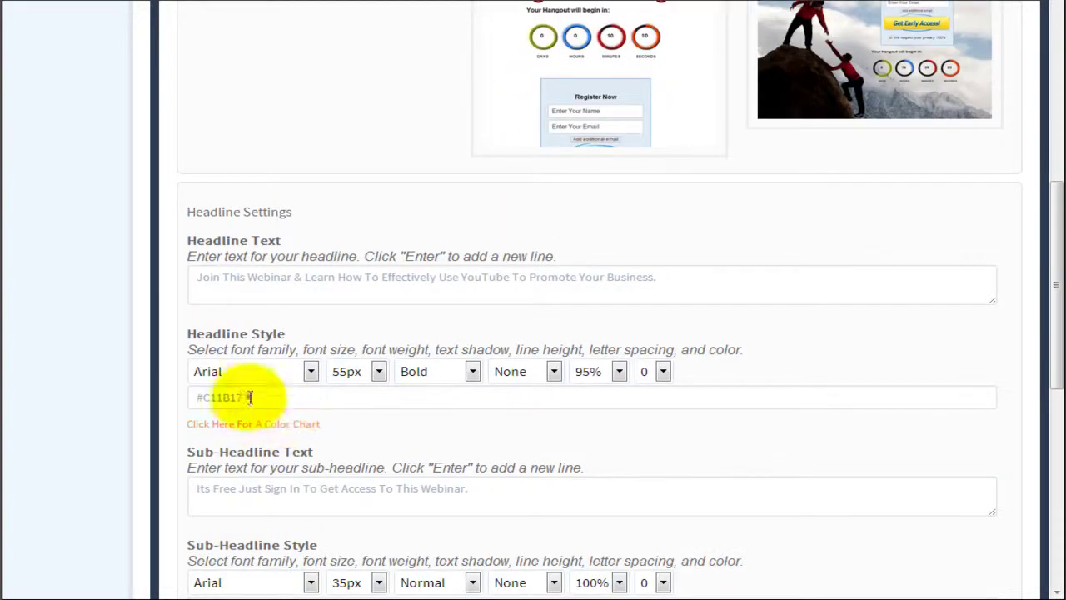
drag(250, 397, 205, 397)
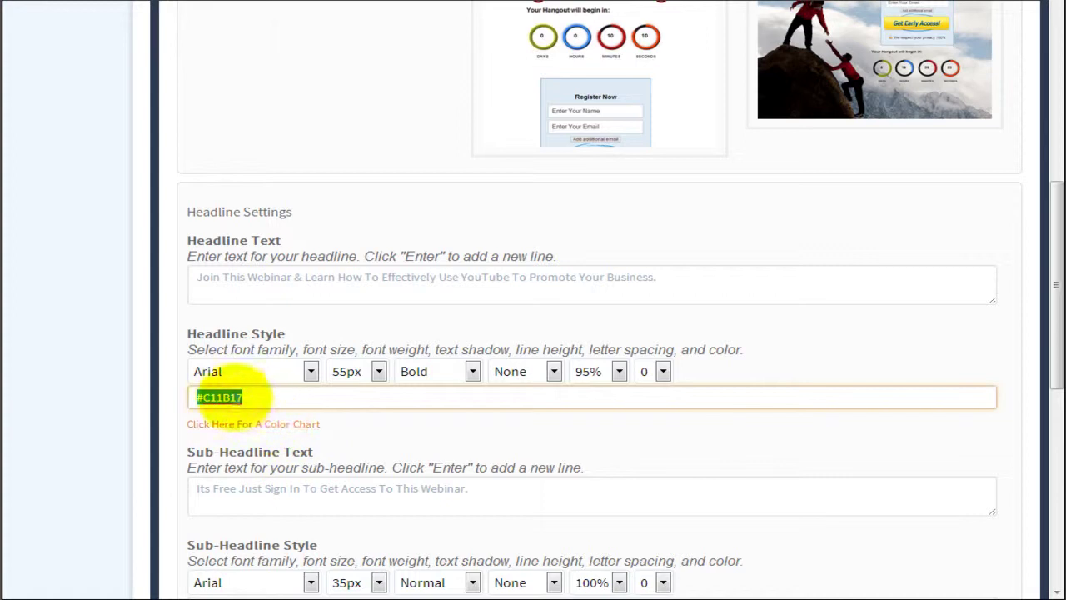
scroll(738, 207, up, 1)
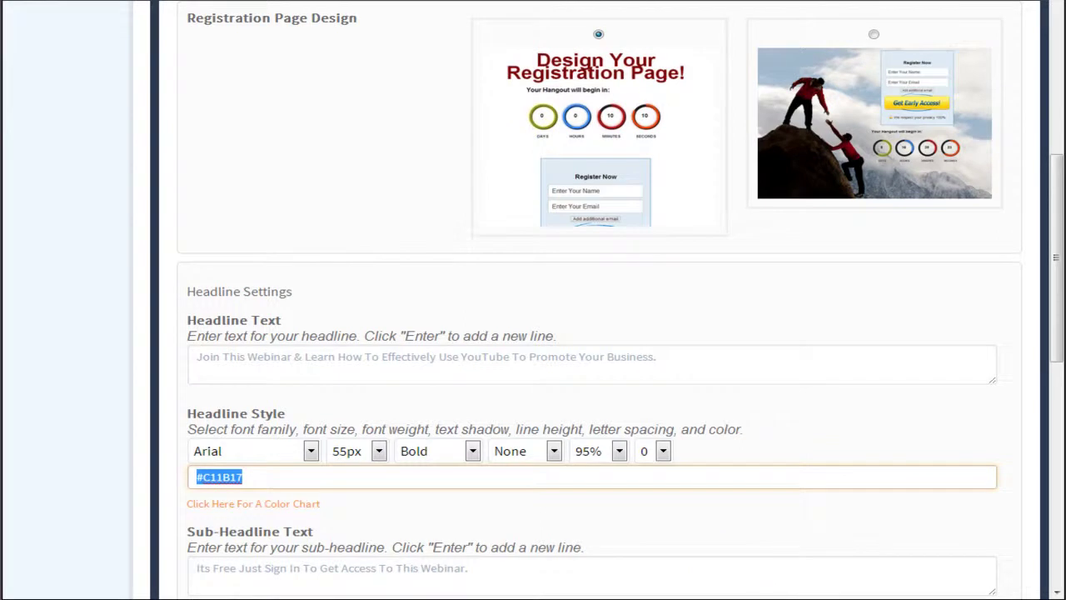
scroll(638, 481, up, 6)
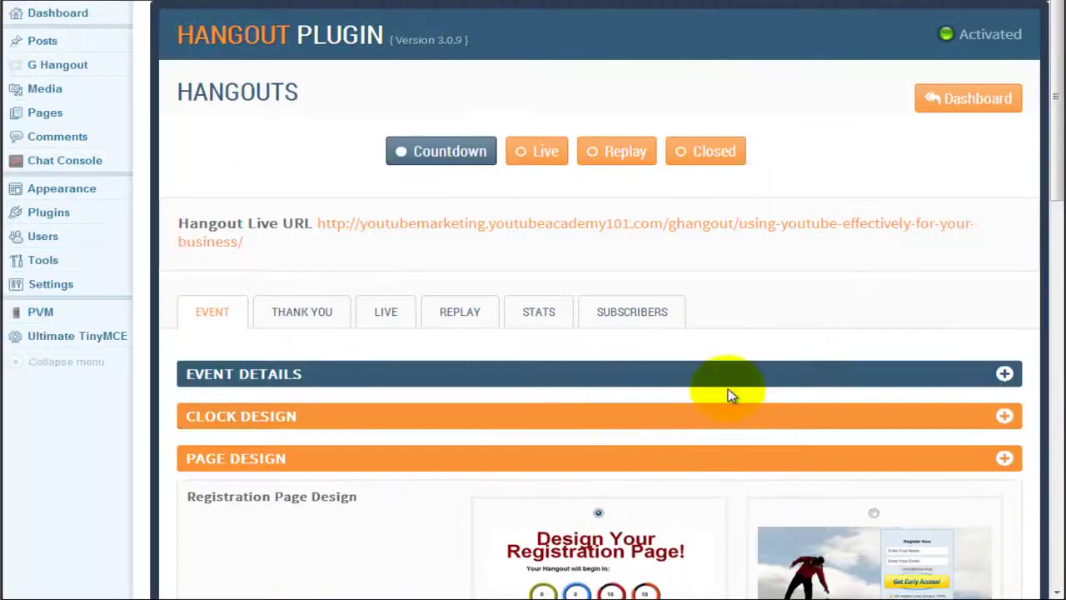
click(235, 464)
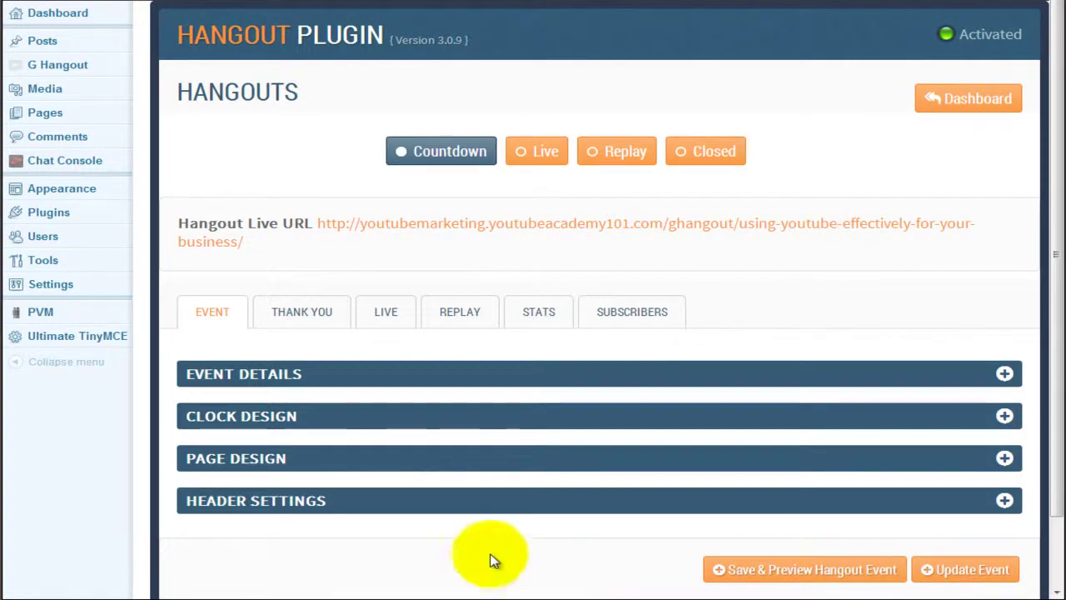
Step: Review the event details settings and inspect the Talk to us chat box on the registration page
click(269, 381)
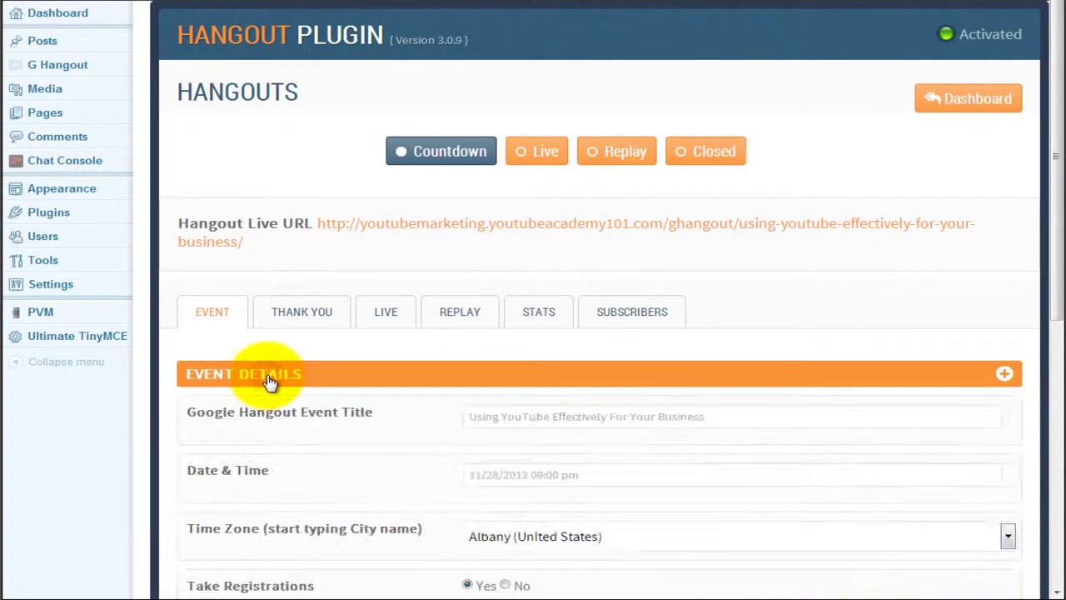
scroll(303, 390, down, 3)
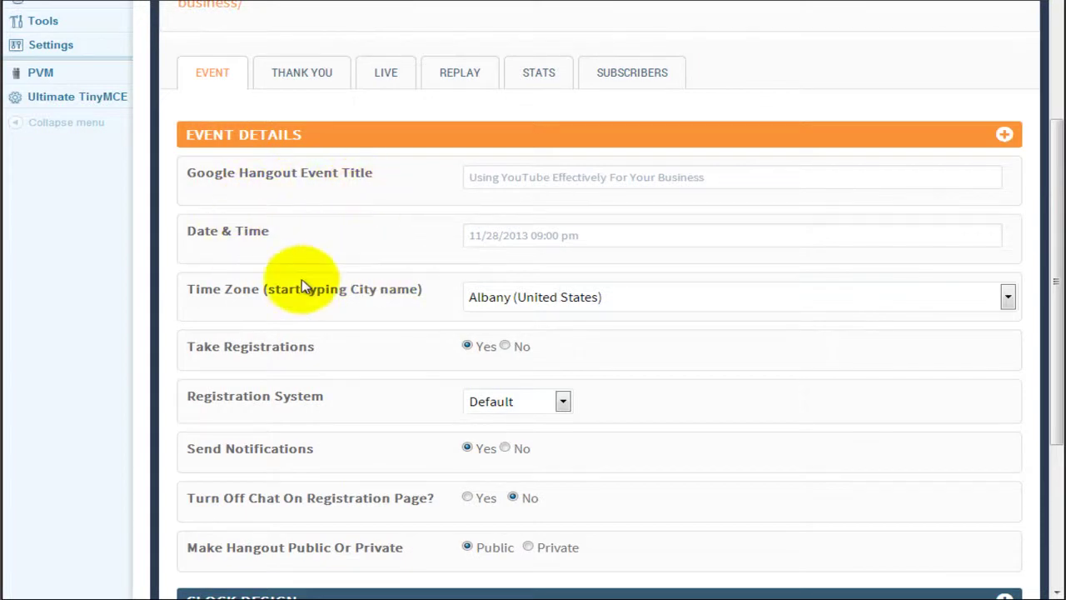
scroll(414, 364, down, 1)
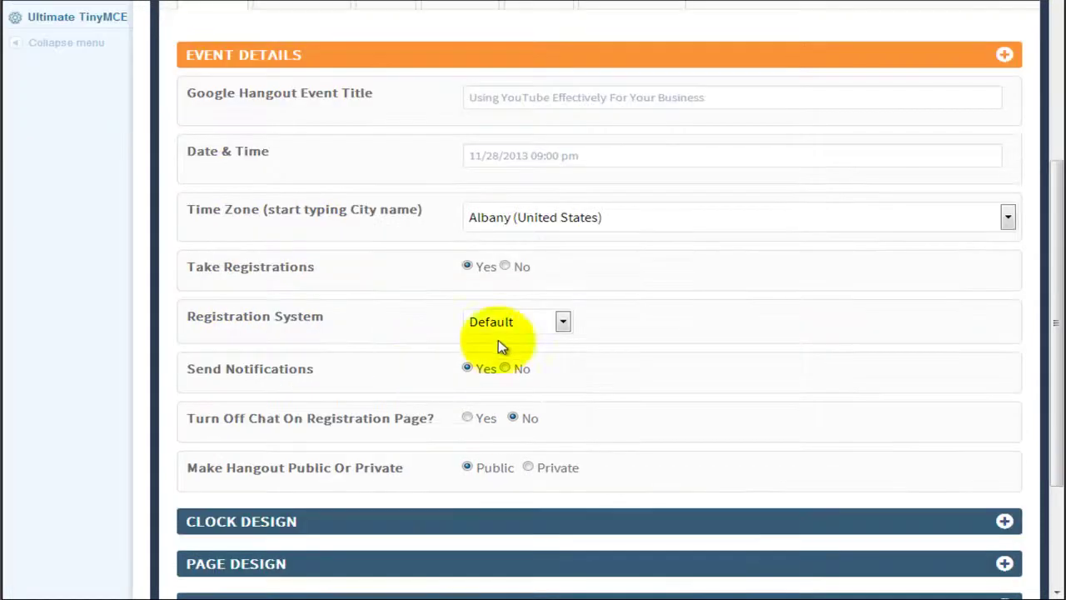
scroll(357, 335, down, 1)
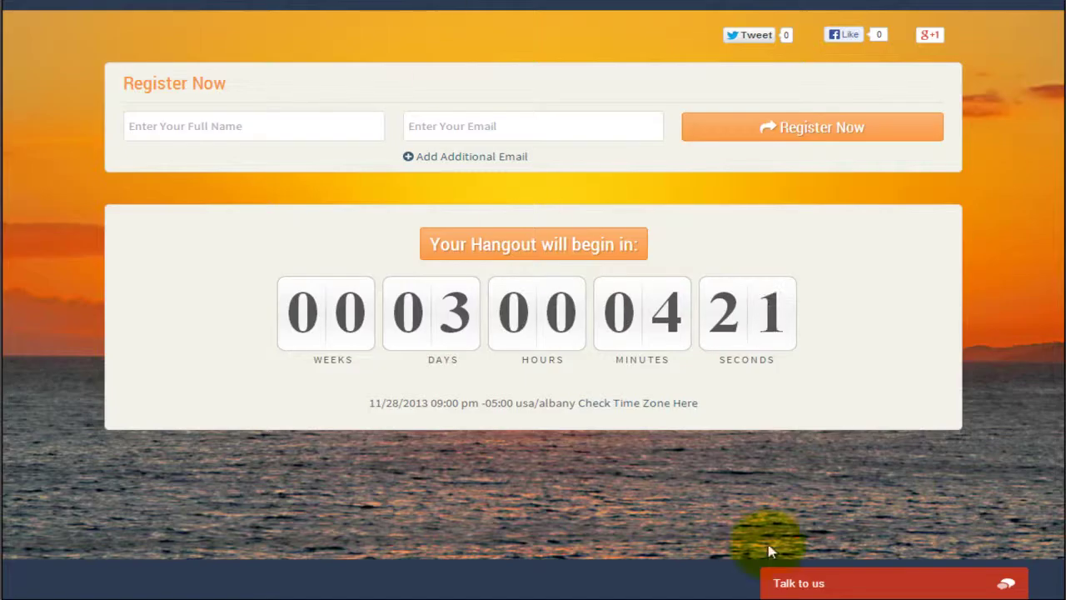
click(829, 585)
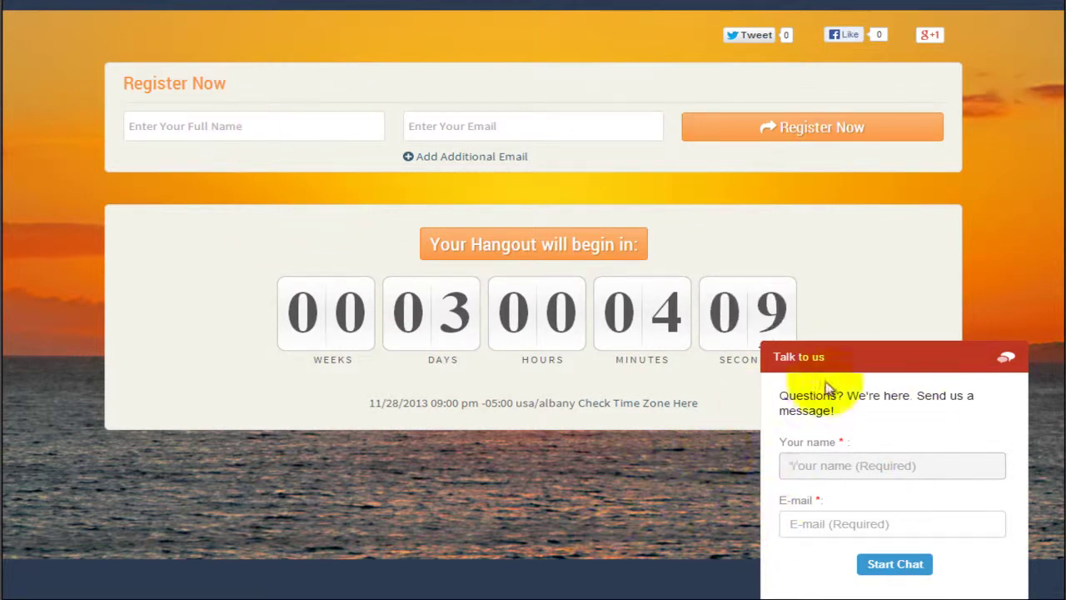
click(835, 356)
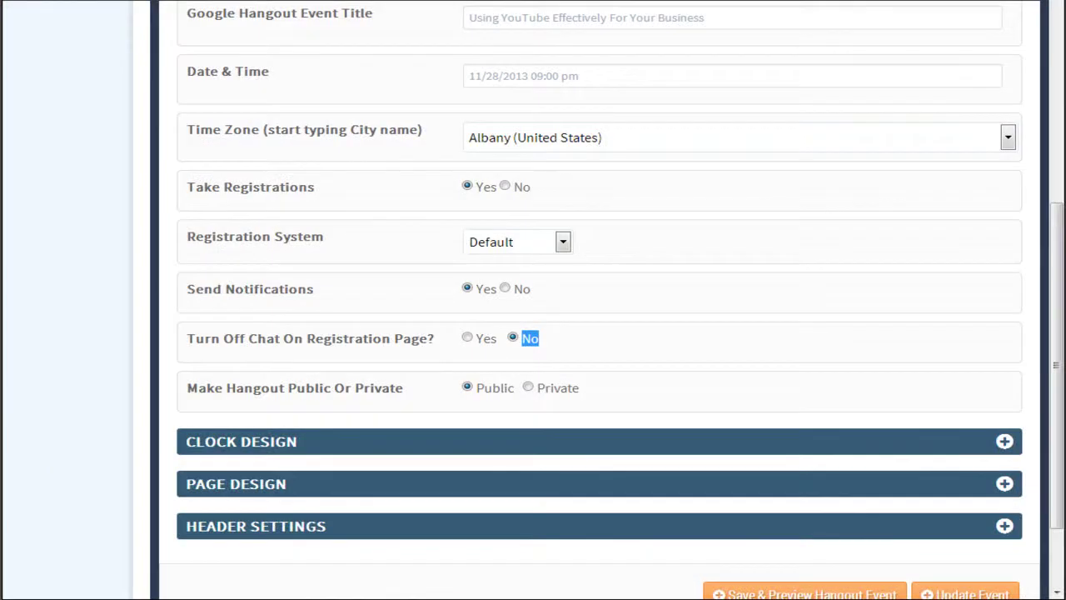
Step: Set Turn Off Chat On Registration Page to Yes in the event details
click(339, 351)
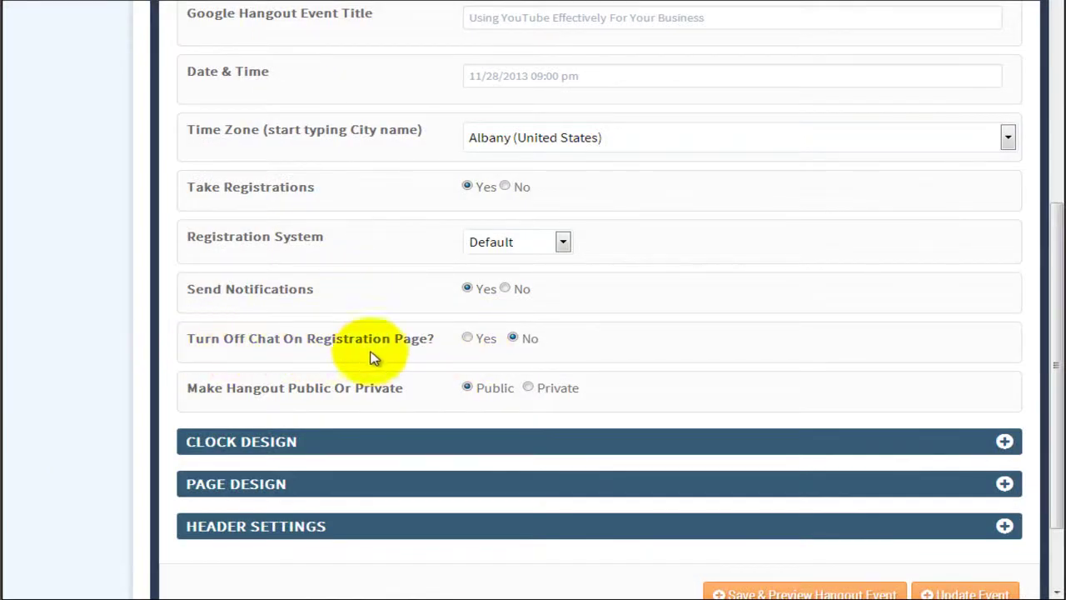
click(466, 340)
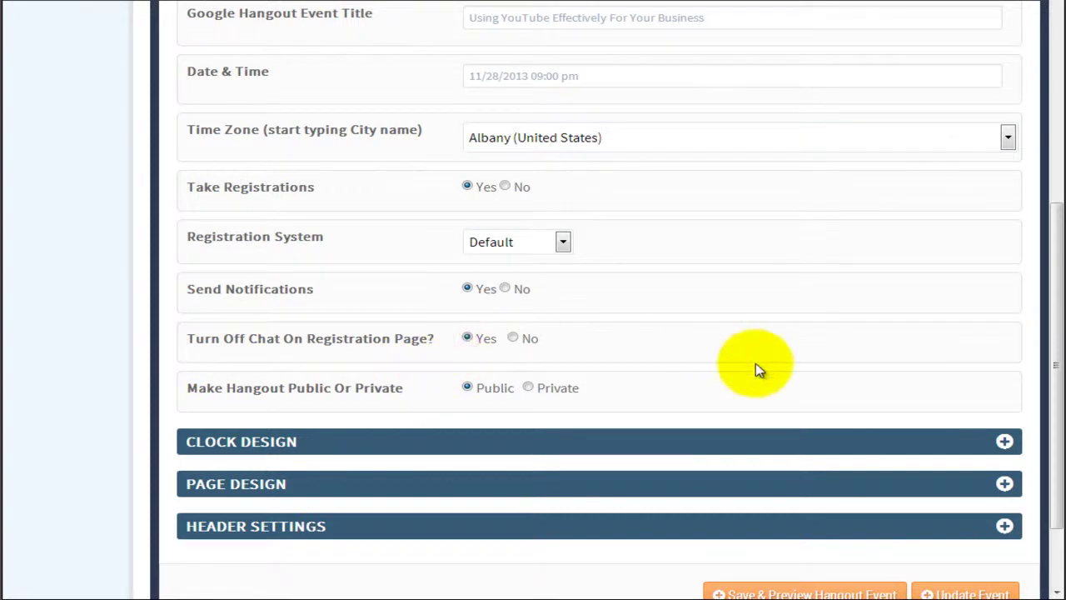
Step: Update the event to save the chat setting and reopen its event details
scroll(733, 364, down, 1)
click(964, 492)
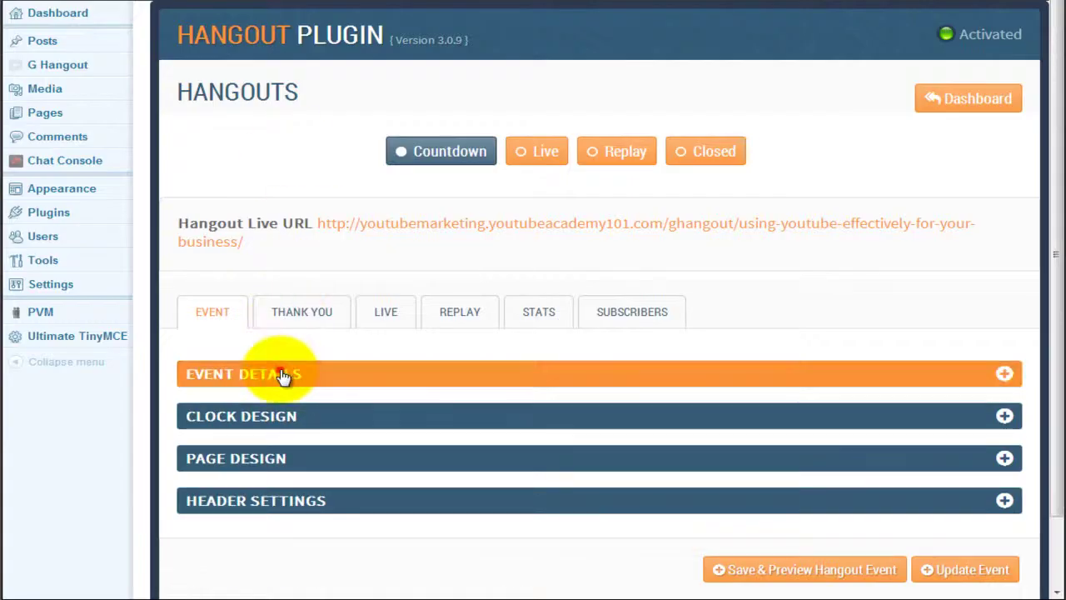
click(282, 375)
scroll(281, 375, down, 5)
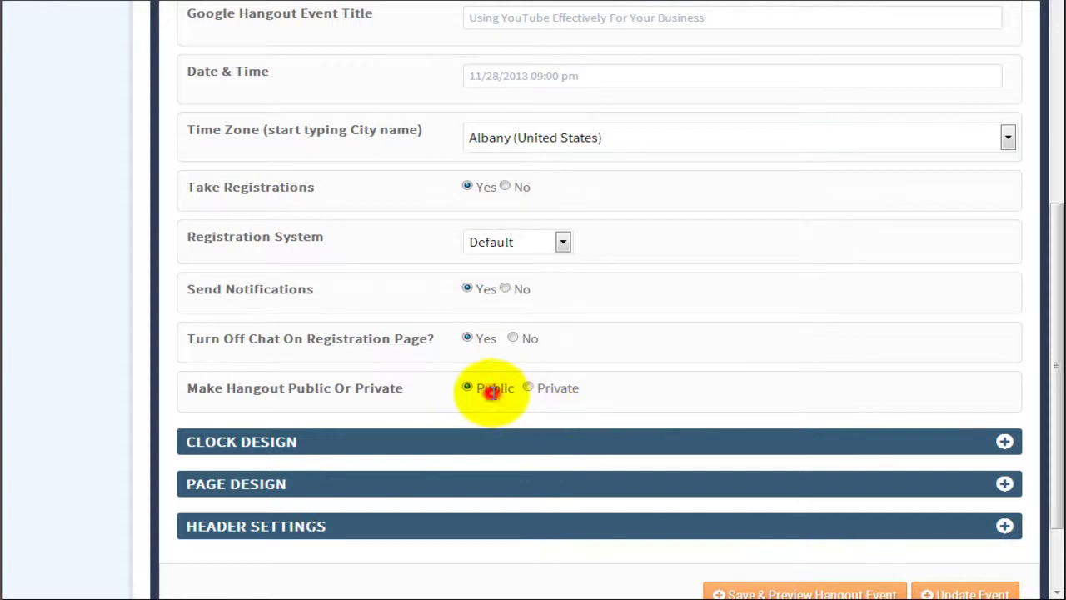
Step: Set Make Hangout Public Or Private to Private and update the event
click(595, 390)
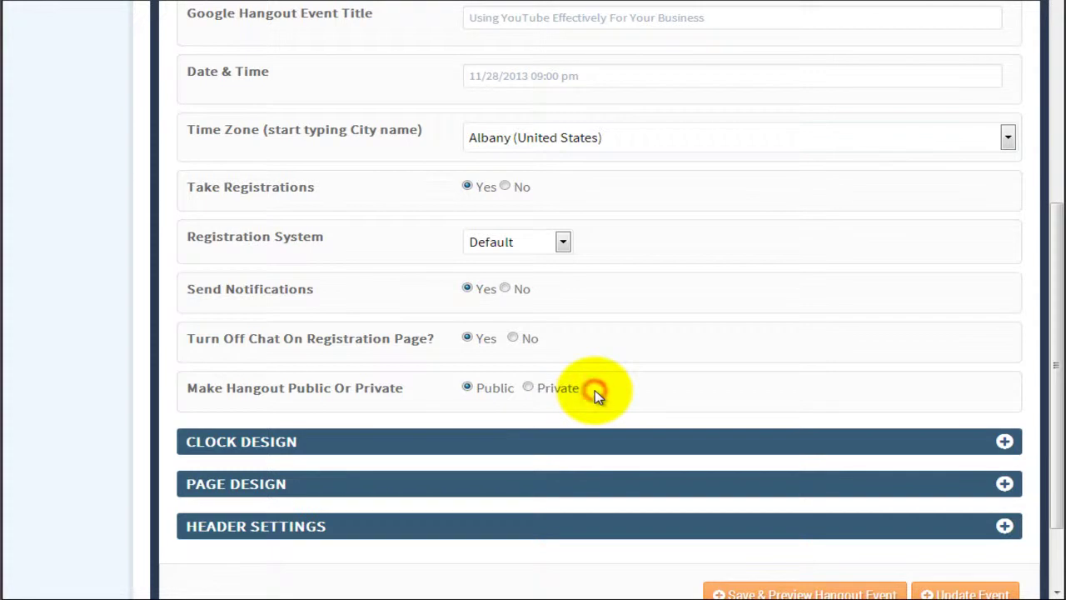
click(530, 390)
scroll(610, 388, down, 1)
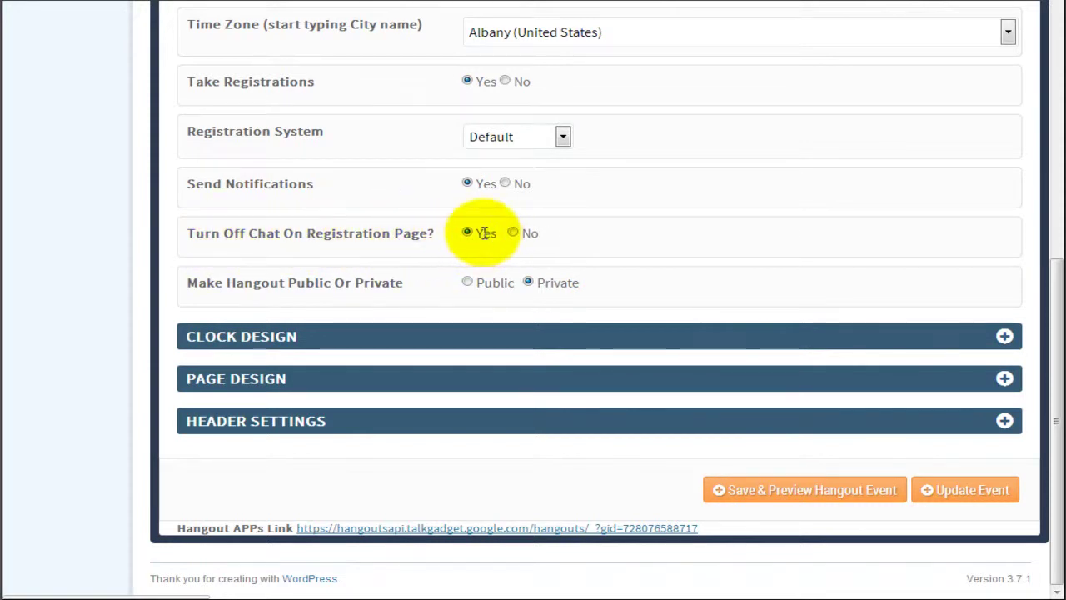
double_click(557, 284)
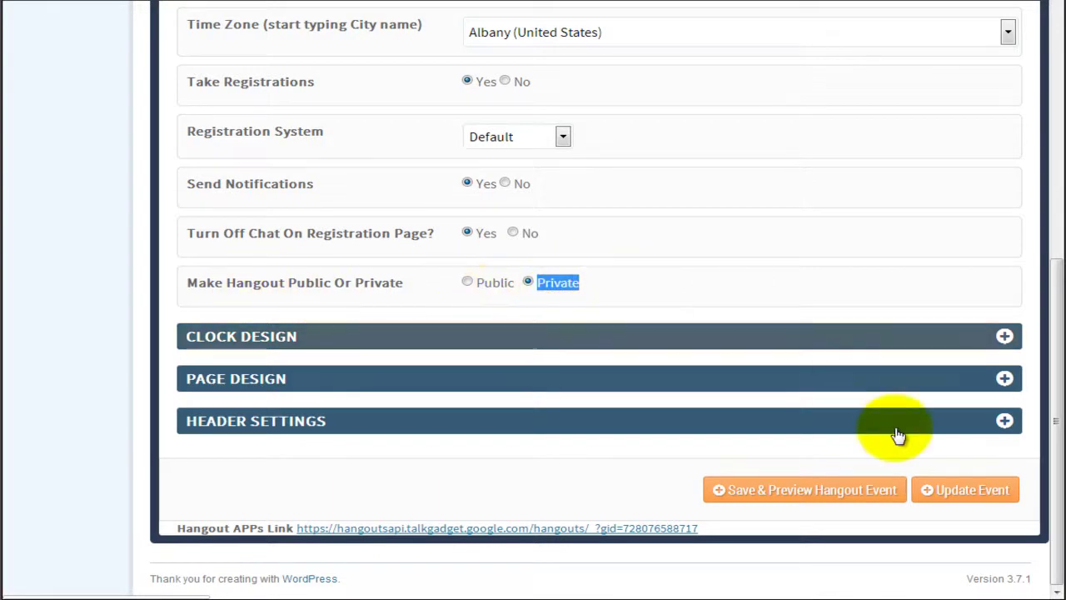
click(965, 493)
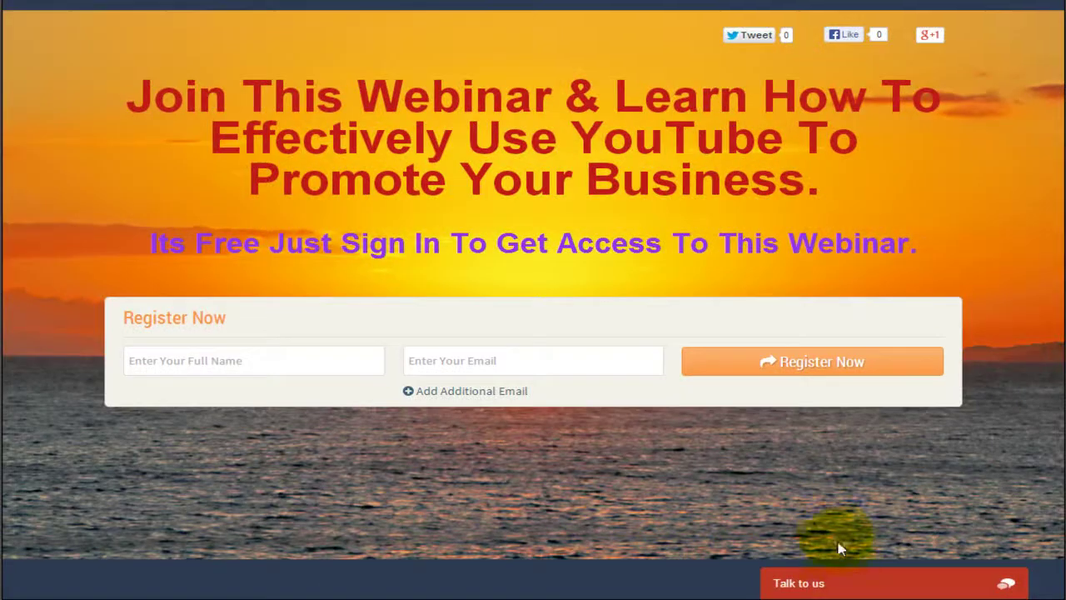
Step: Inspect the Talk to us chat box, headline and sub-headline on the registration page
click(846, 586)
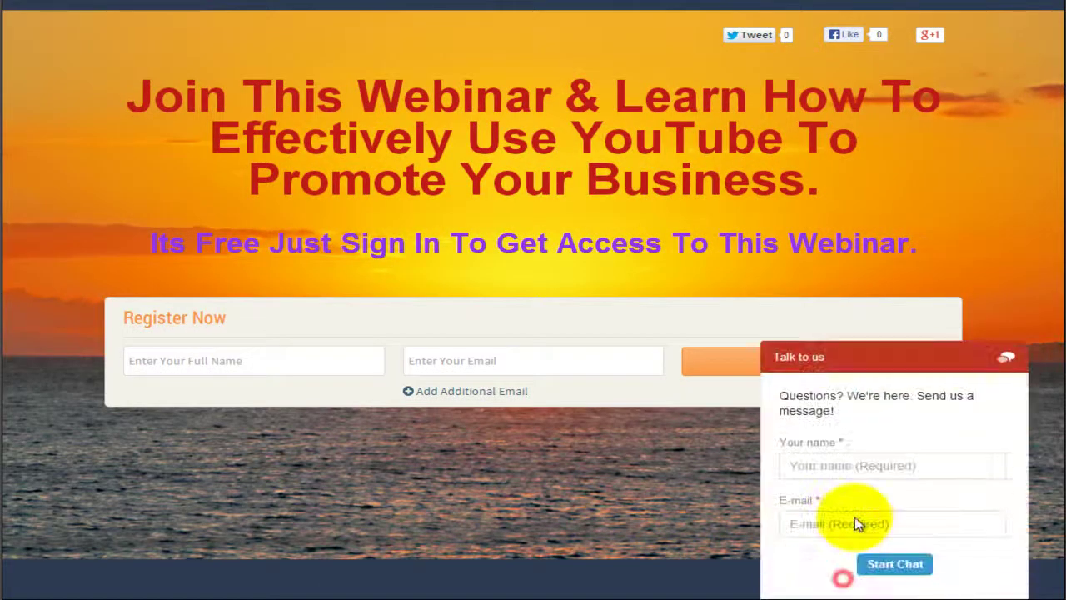
click(860, 362)
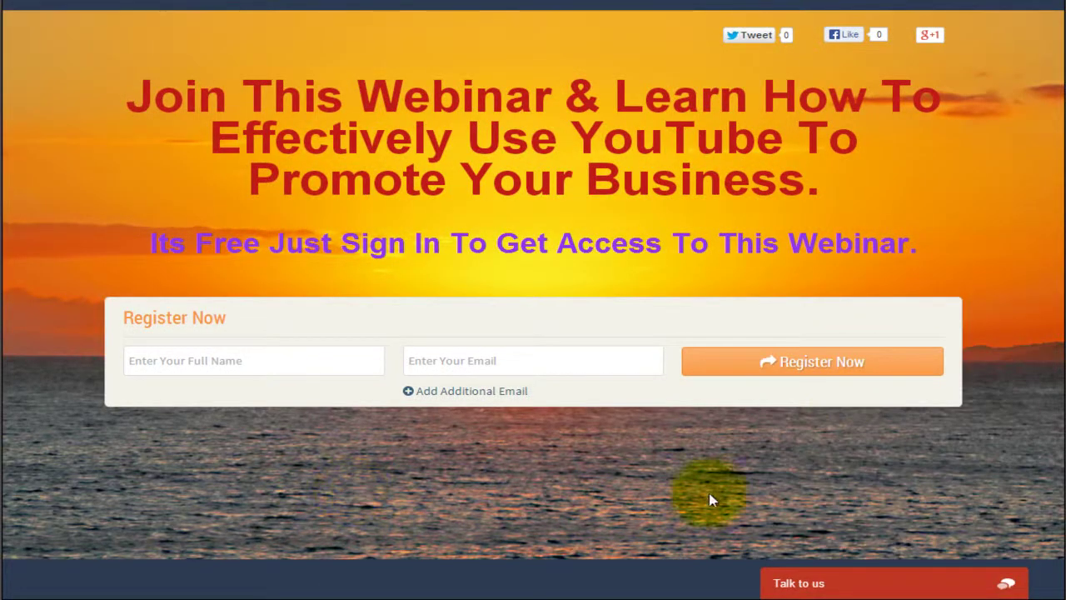
drag(120, 92, 833, 179)
drag(912, 238, 153, 240)
click(234, 260)
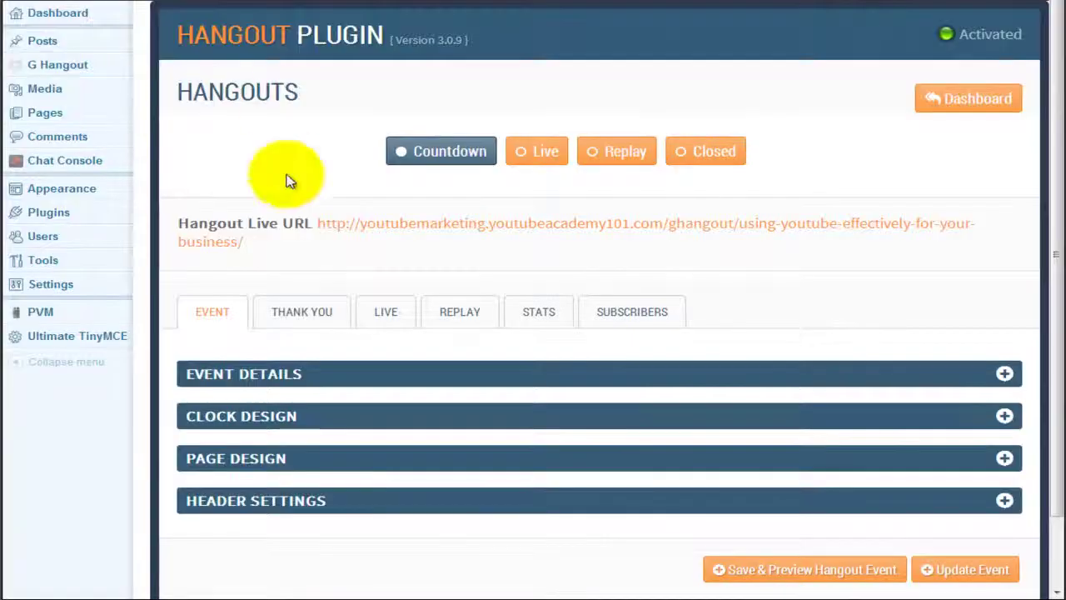
Step: Switch the registration page design to the custom headline layout, review its headline settings and reselect the full banner image layout
scroll(219, 388, down, 2)
click(276, 379)
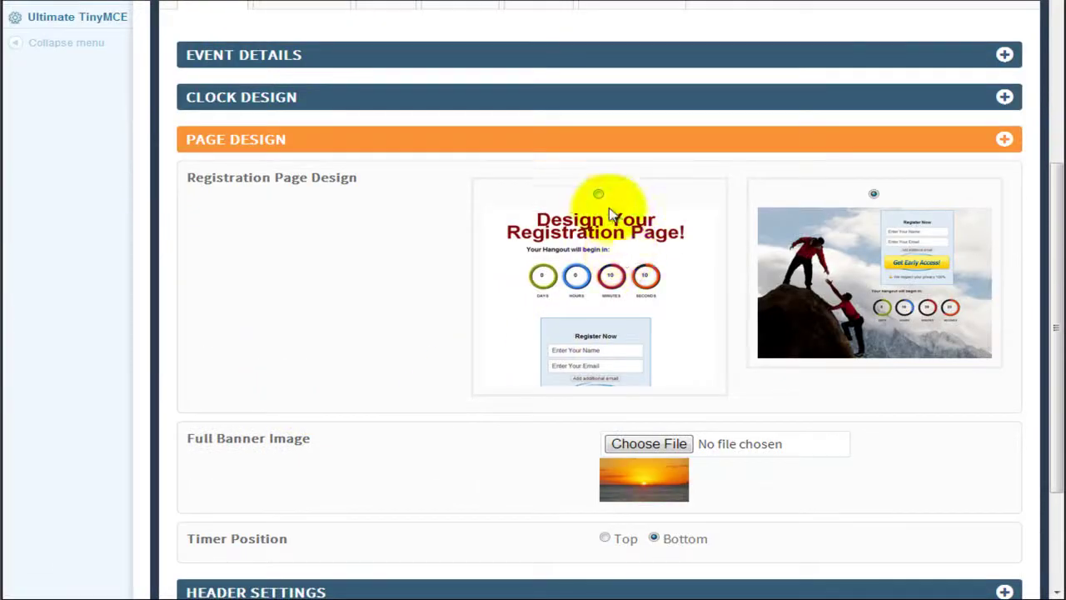
click(597, 195)
scroll(500, 309, down, 3)
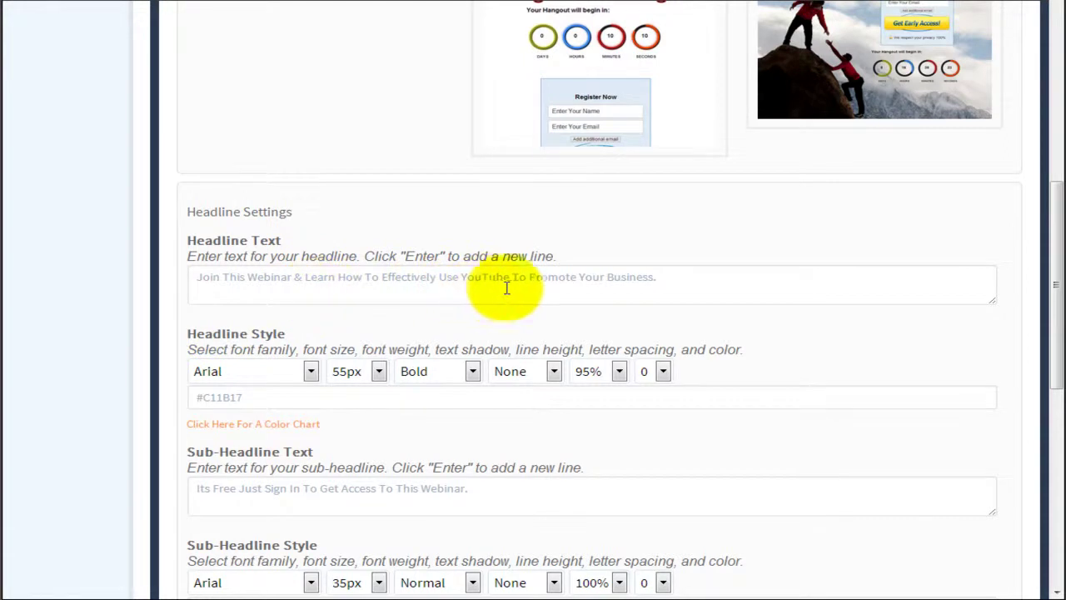
scroll(610, 287, down, 2)
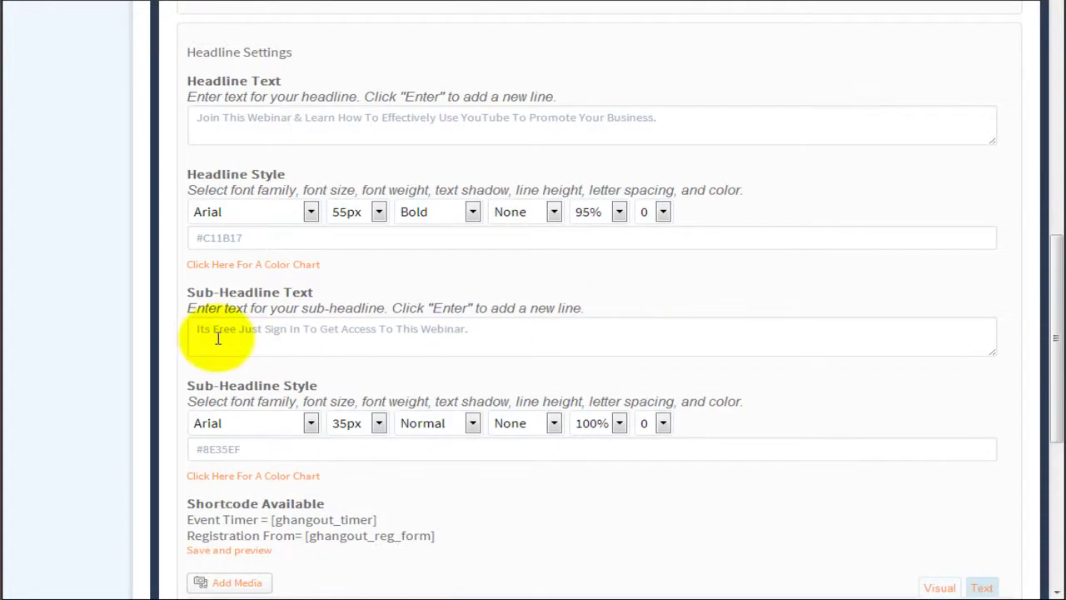
scroll(509, 336, up, 3)
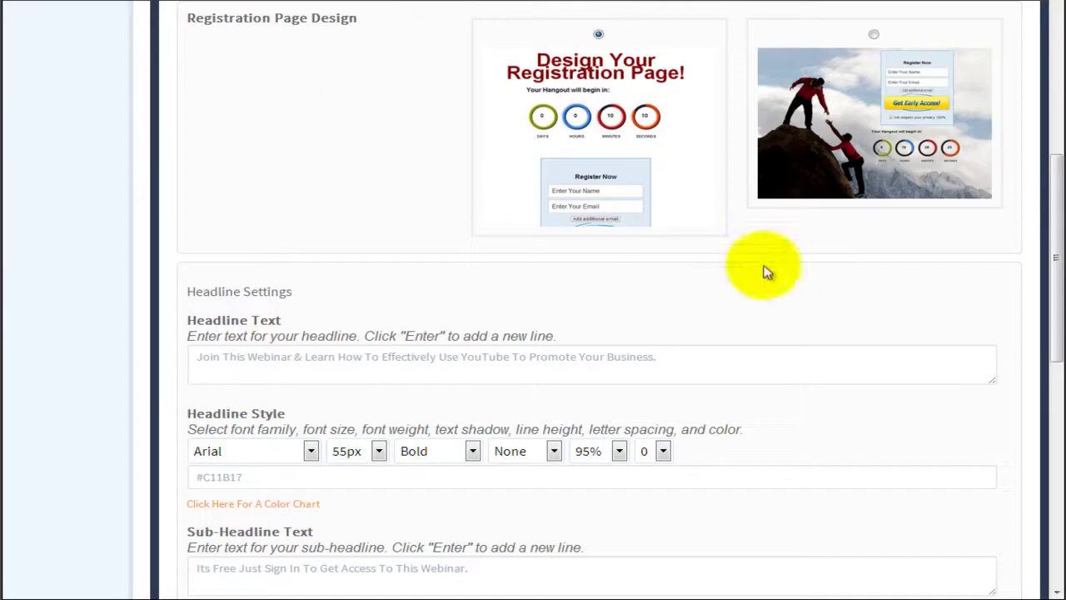
scroll(883, 142, up, 1)
click(871, 114)
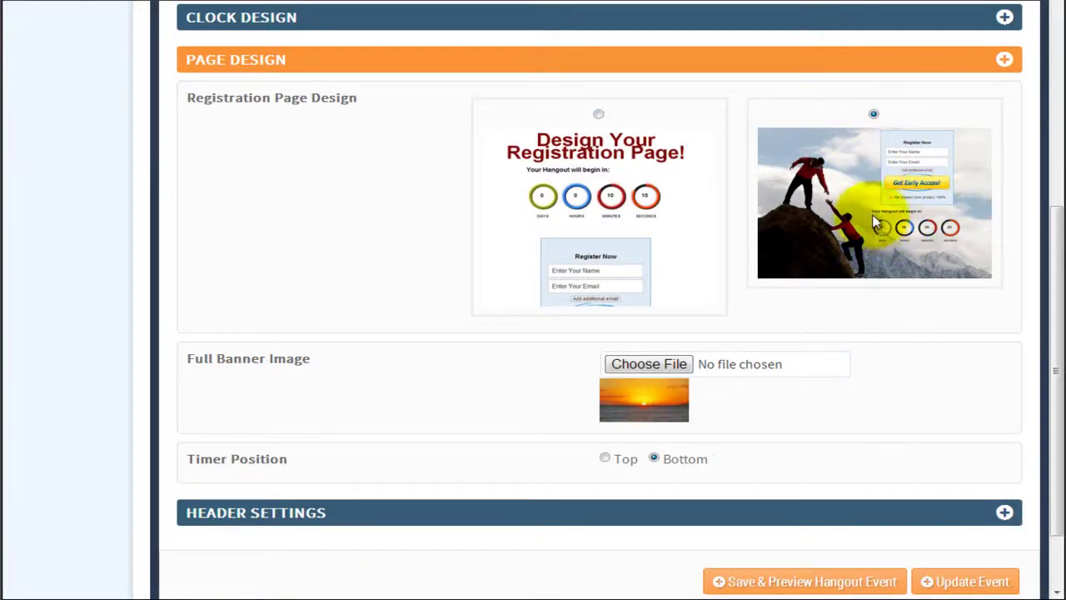
click(434, 2)
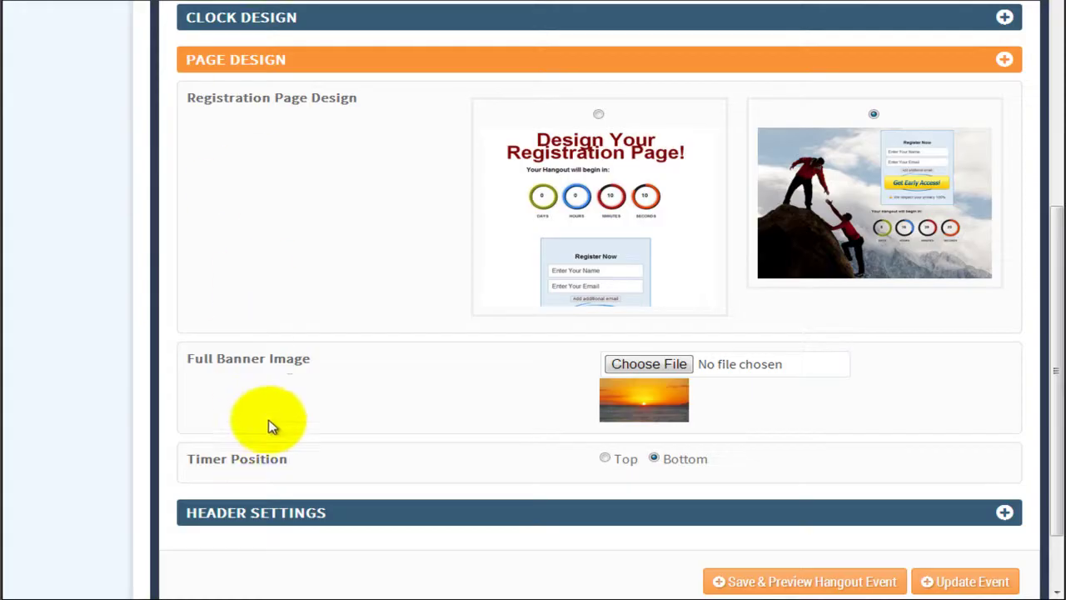
Step: Expand the event details and recheck the headline texts and Talk to us chat box on the registration page
scroll(278, 409, up, 3)
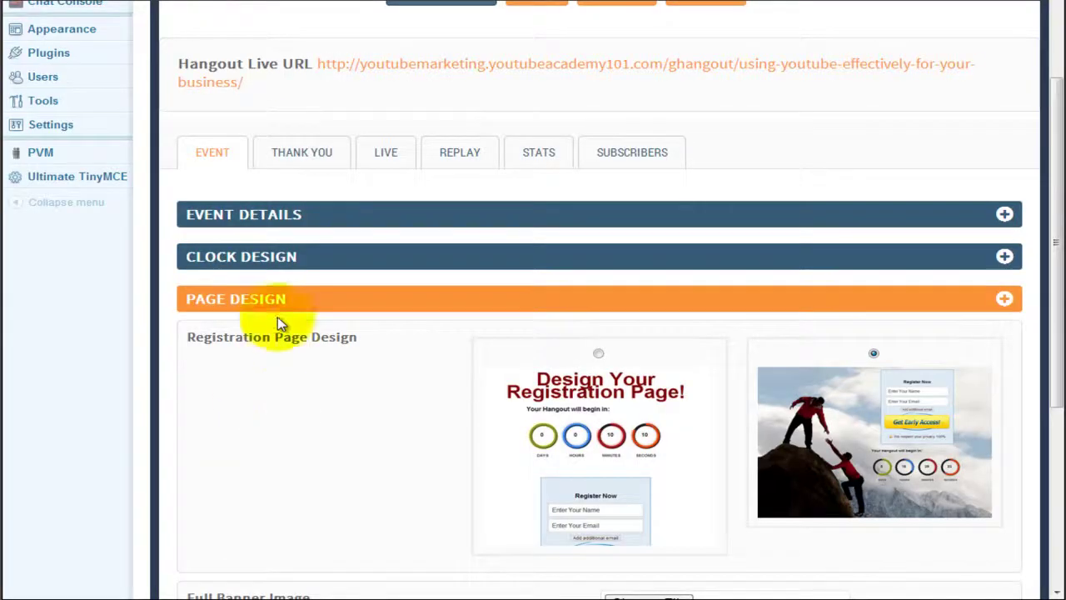
click(277, 215)
scroll(281, 309, down, 3)
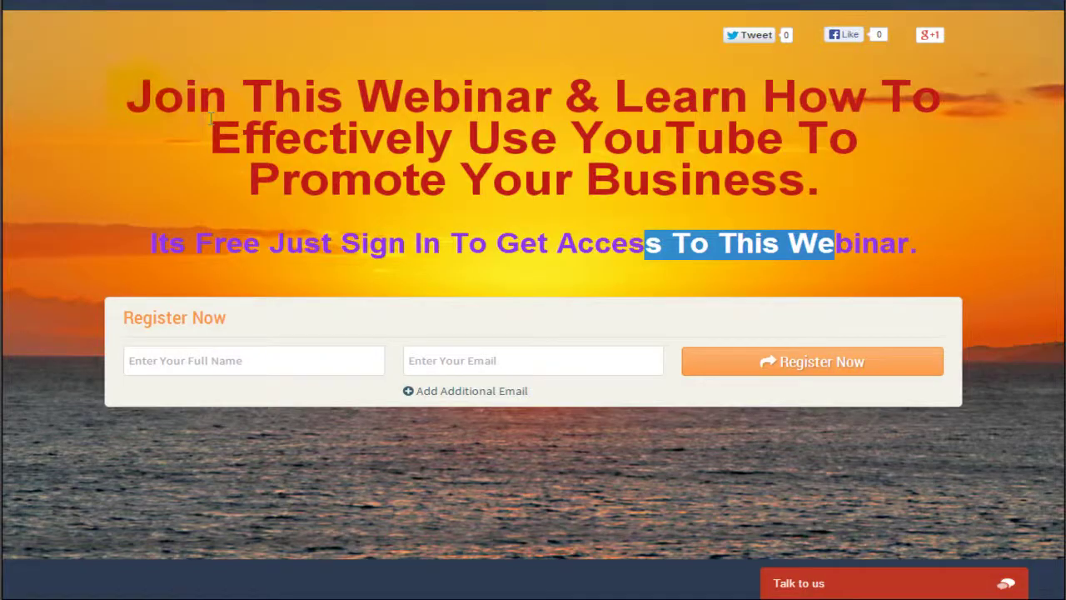
triple_click(211, 119)
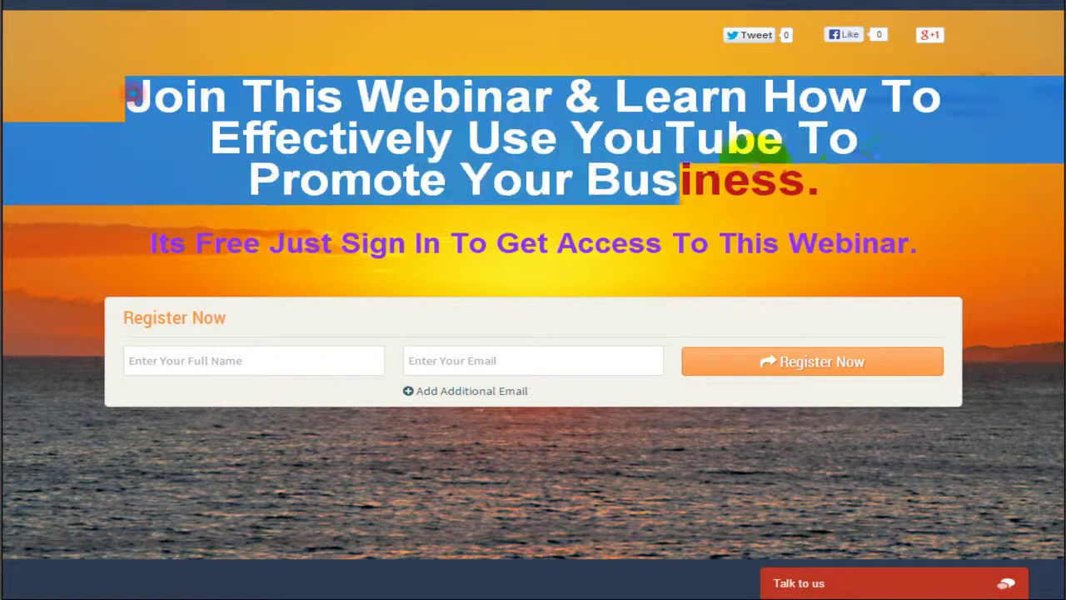
drag(909, 242, 662, 243)
click(675, 473)
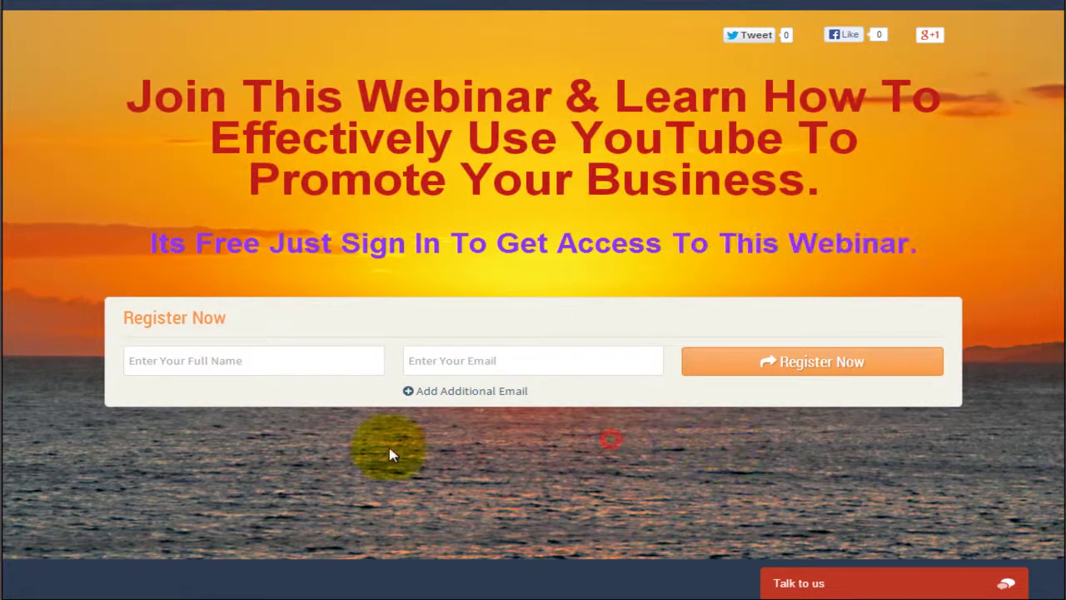
click(833, 582)
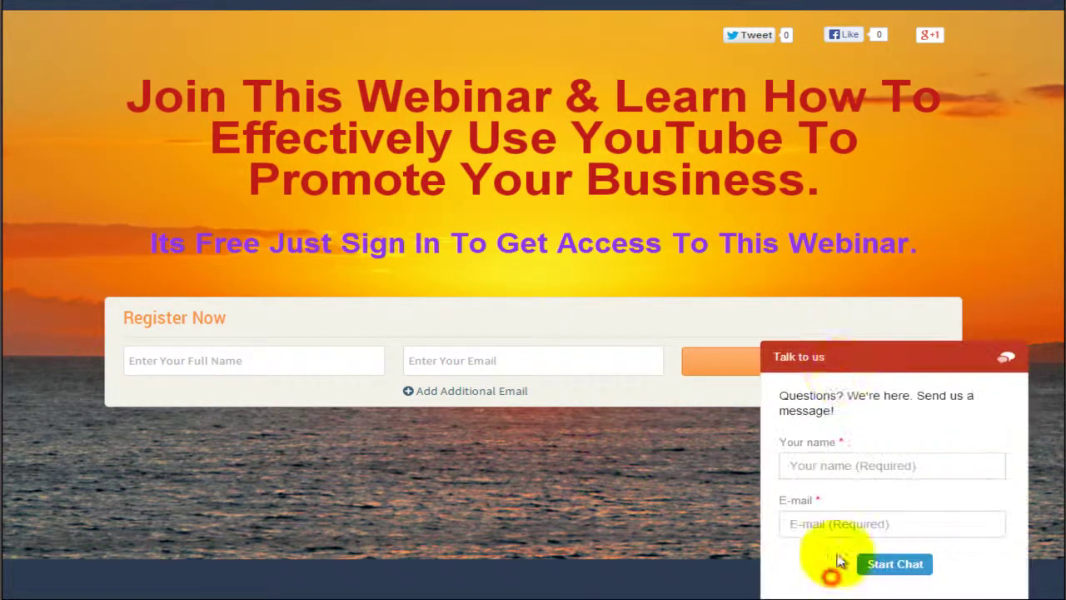
click(874, 358)
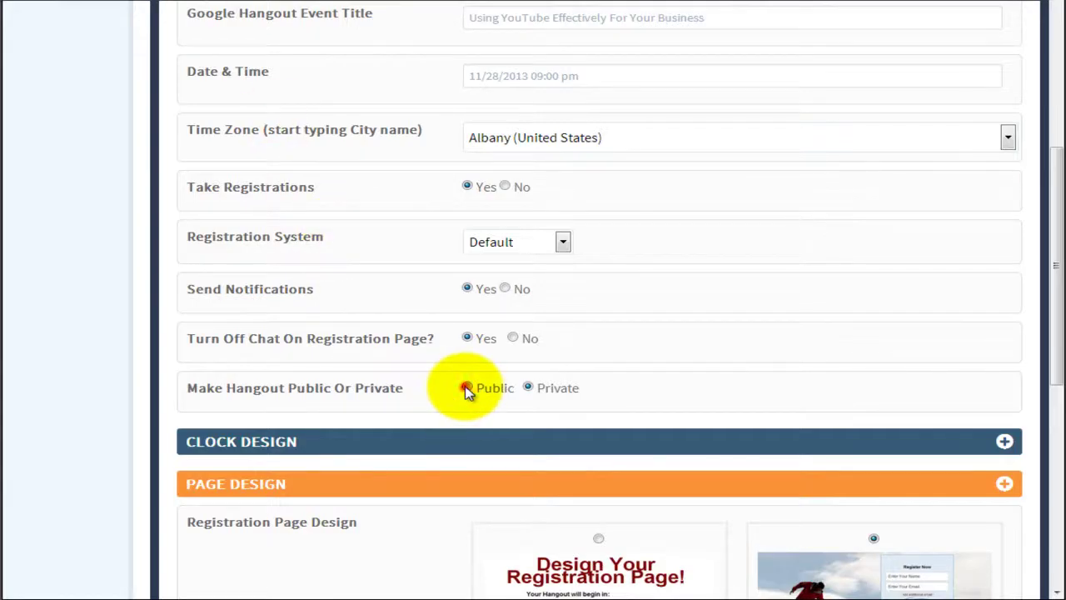
Step: Set Make Hangout Public Or Private to Public and update the event
click(468, 389)
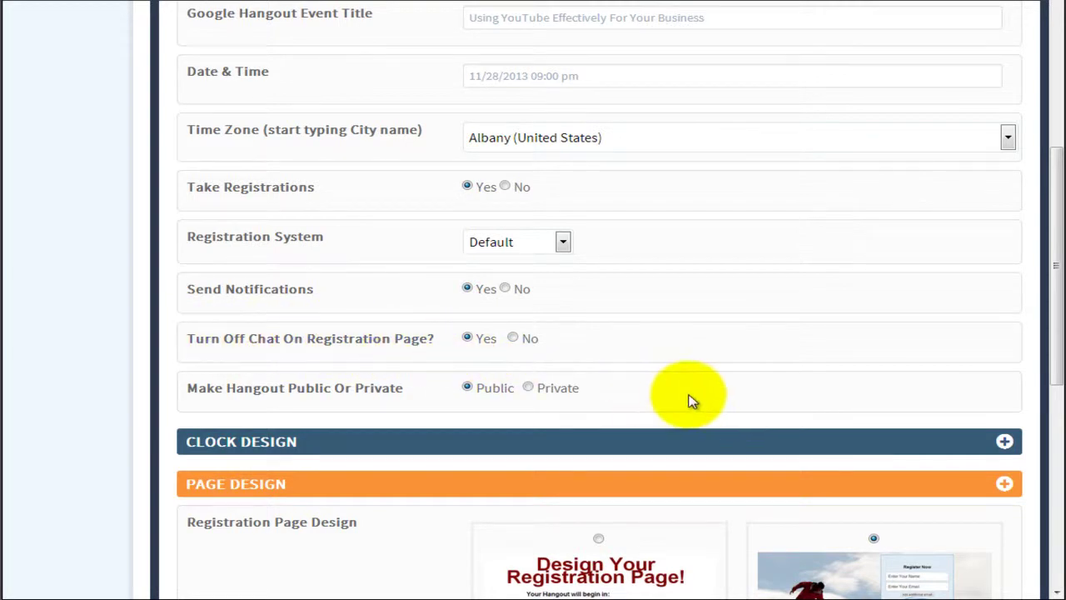
scroll(868, 476, down, 1)
scroll(883, 483, down, 5)
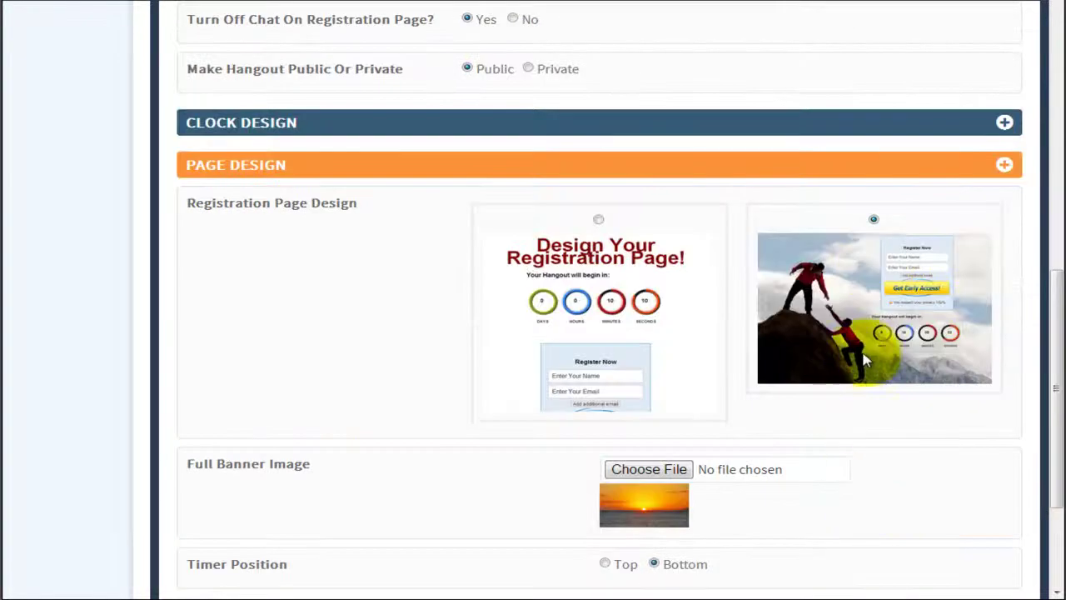
click(966, 497)
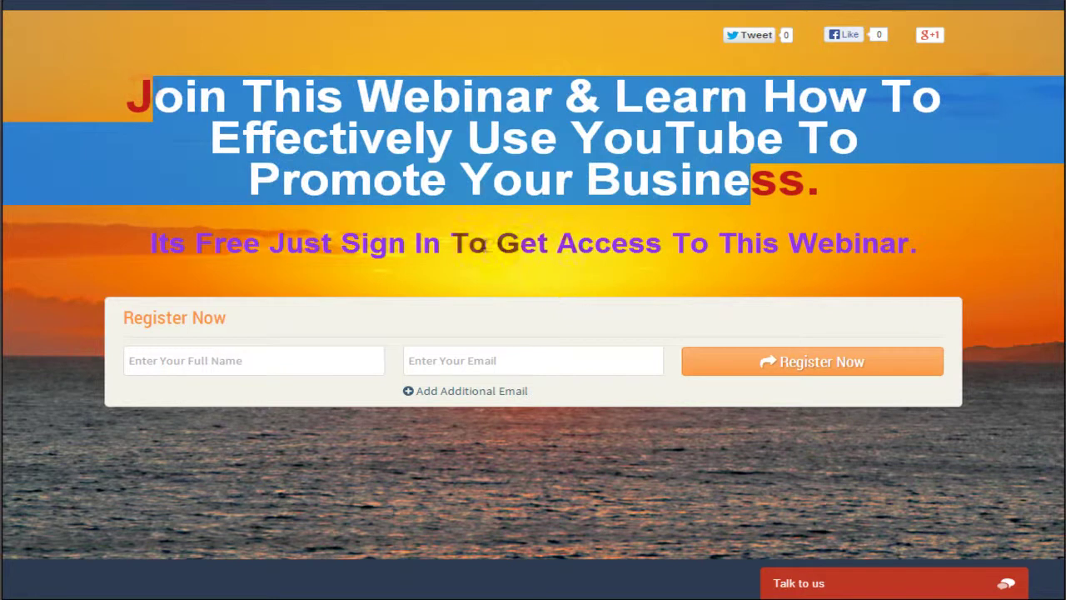
Step: Examine the sub-headline and chat box on the registration page and reload the page
drag(488, 241, 763, 243)
click(850, 588)
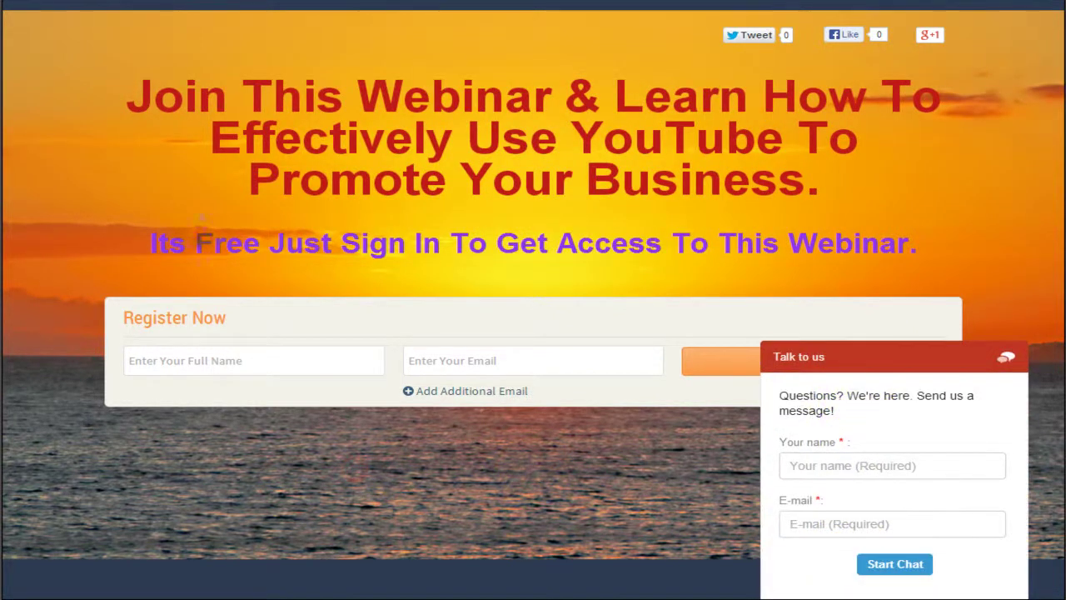
key(F5)
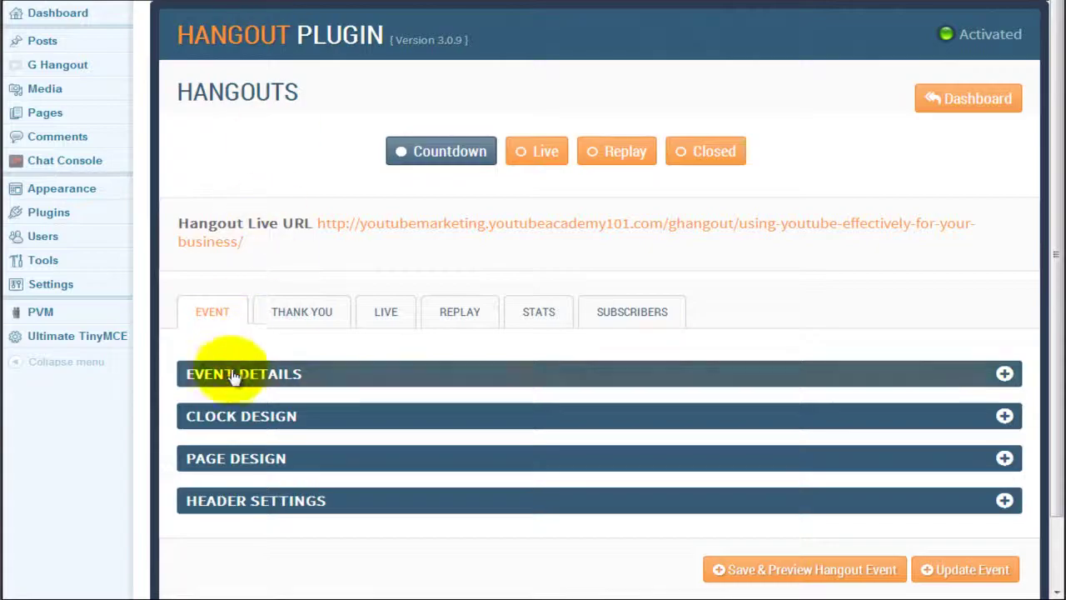
Step: Reopen the event details and set Make Hangout Public Or Private back to Private
click(231, 377)
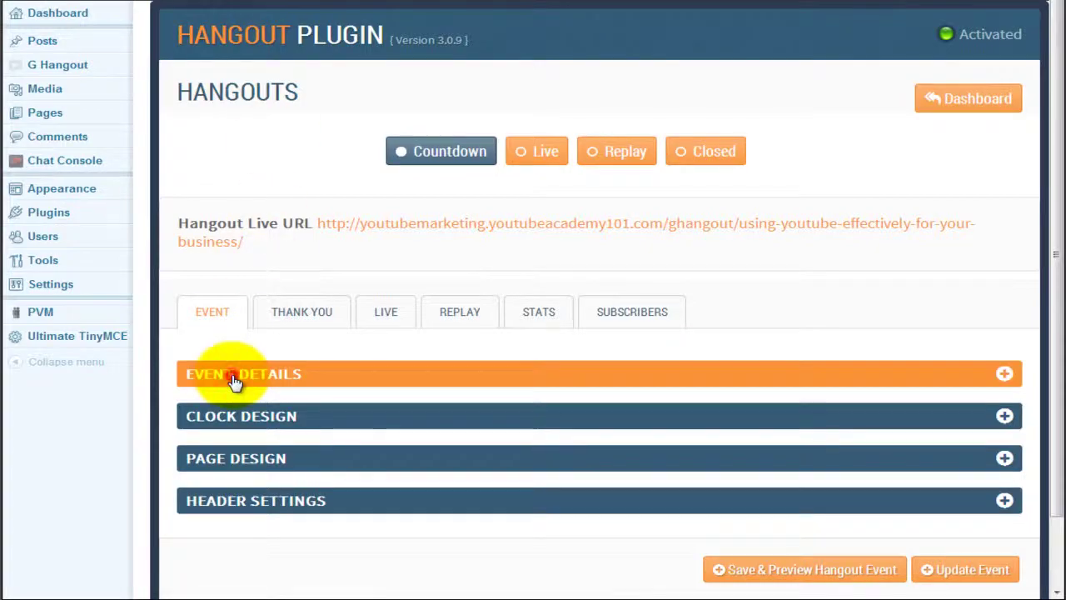
scroll(235, 381, down, 4)
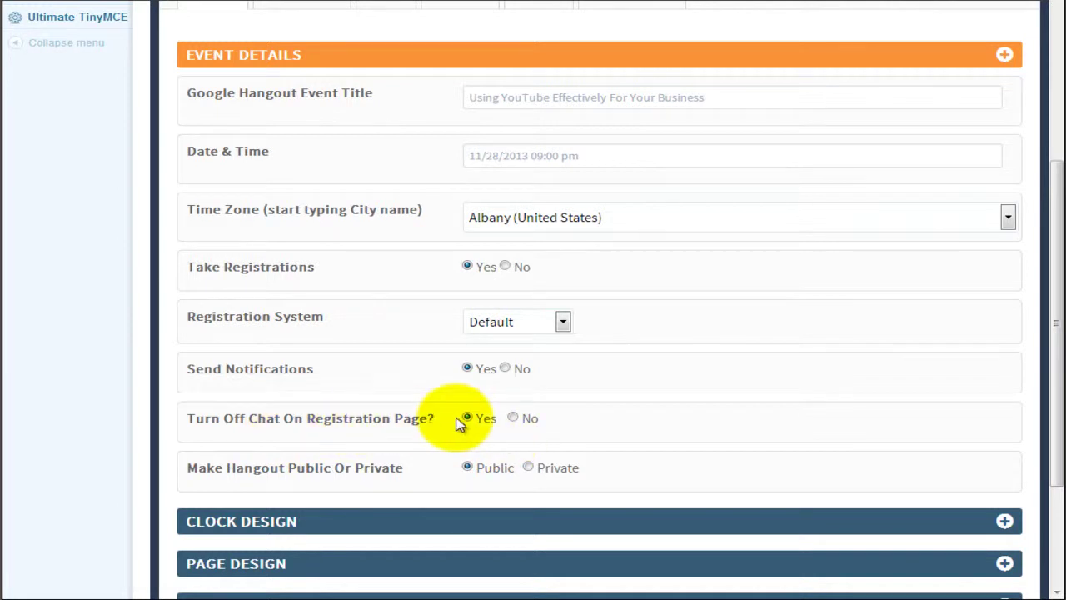
click(531, 469)
scroll(395, 441, down, 3)
Step: Expand the page design settings, review them against the privacy and chat options, and update the event
click(268, 384)
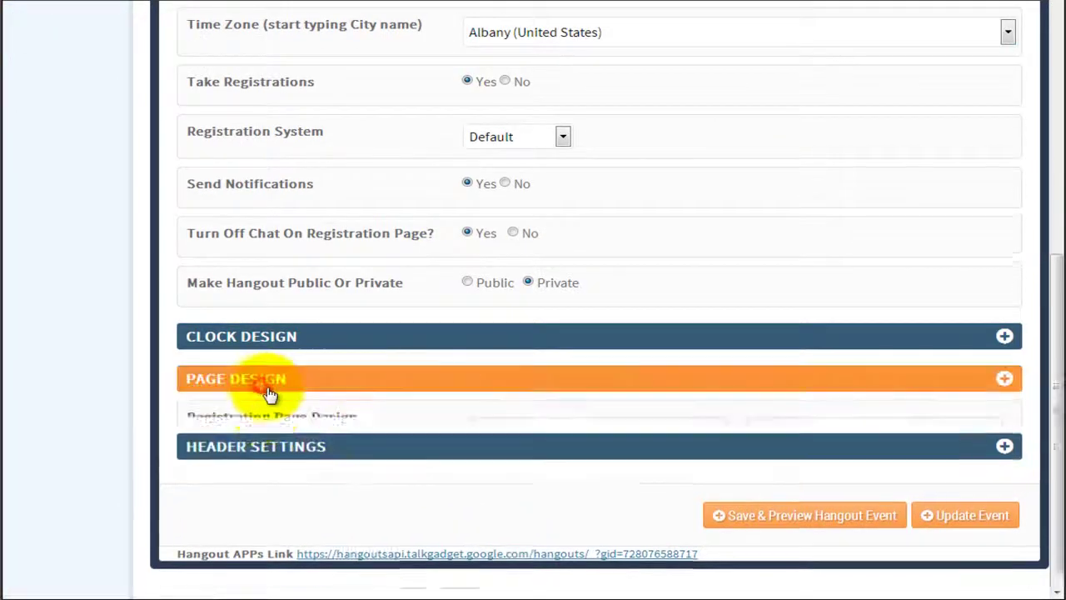
scroll(754, 468, down, 1)
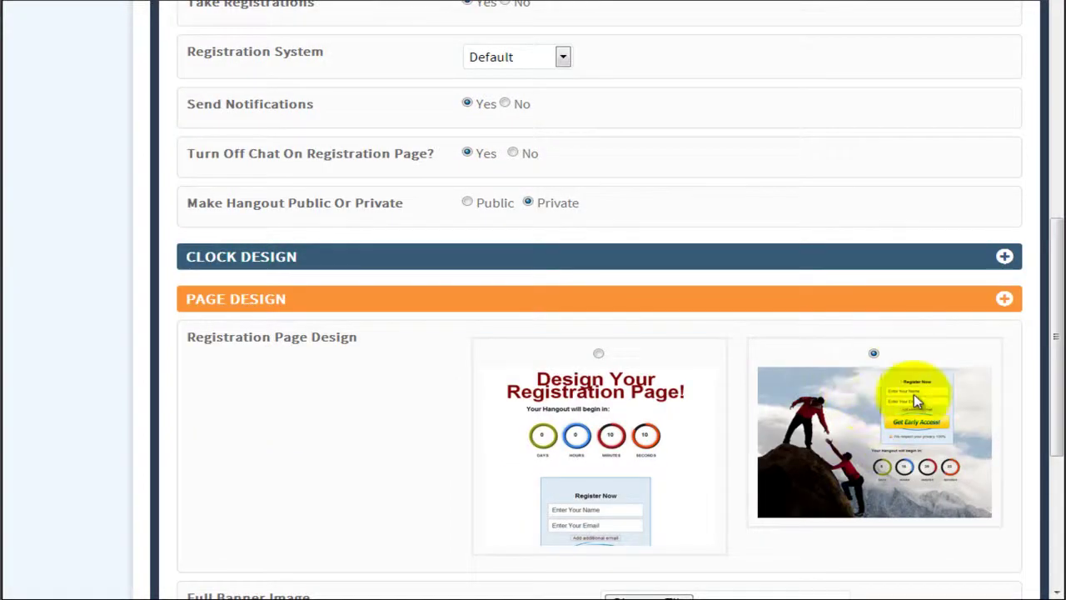
click(552, 198)
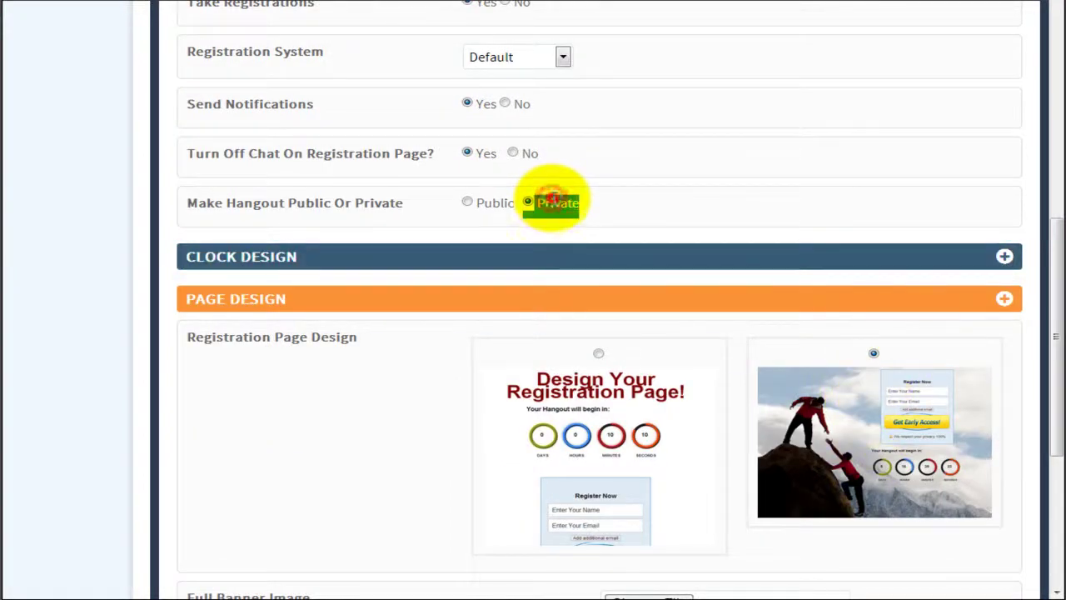
double_click(487, 154)
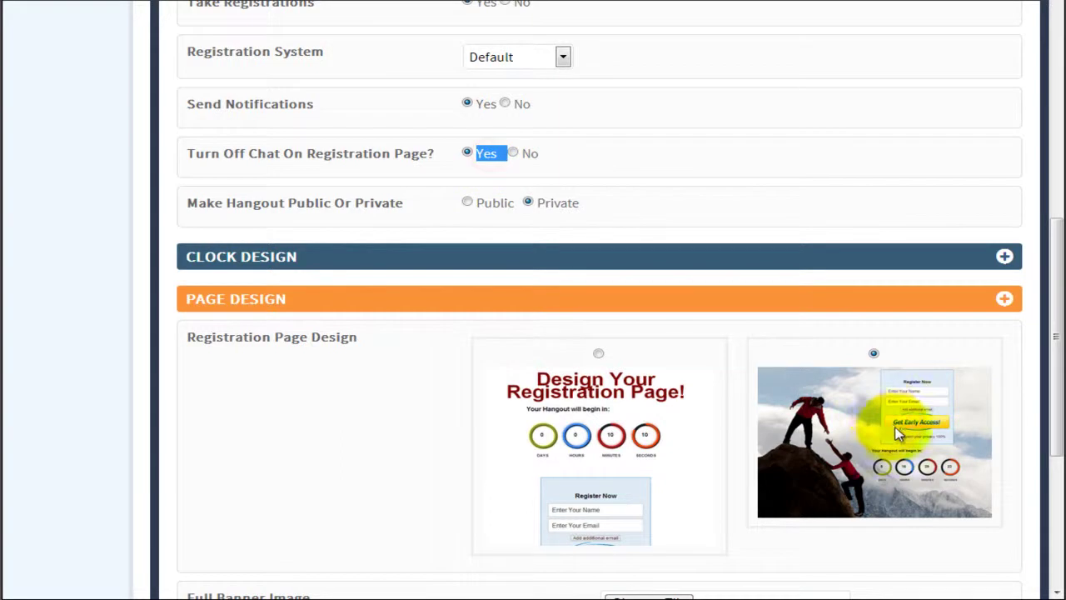
scroll(867, 433, down, 4)
click(958, 498)
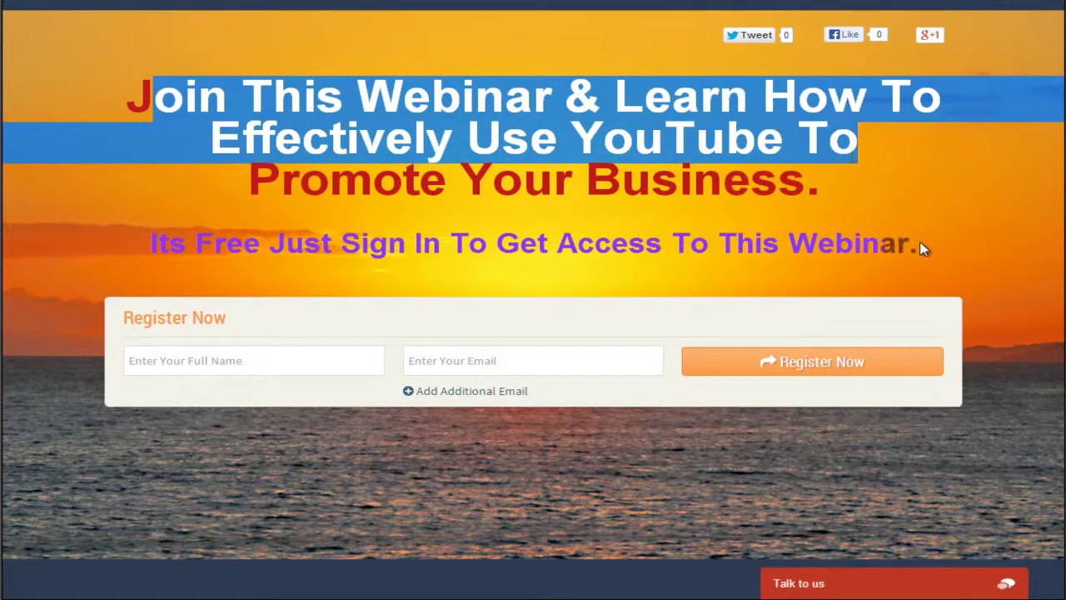
Step: Check the headline area and the Talk to us chat box on the registration page after the update
drag(923, 249, 389, 260)
click(390, 441)
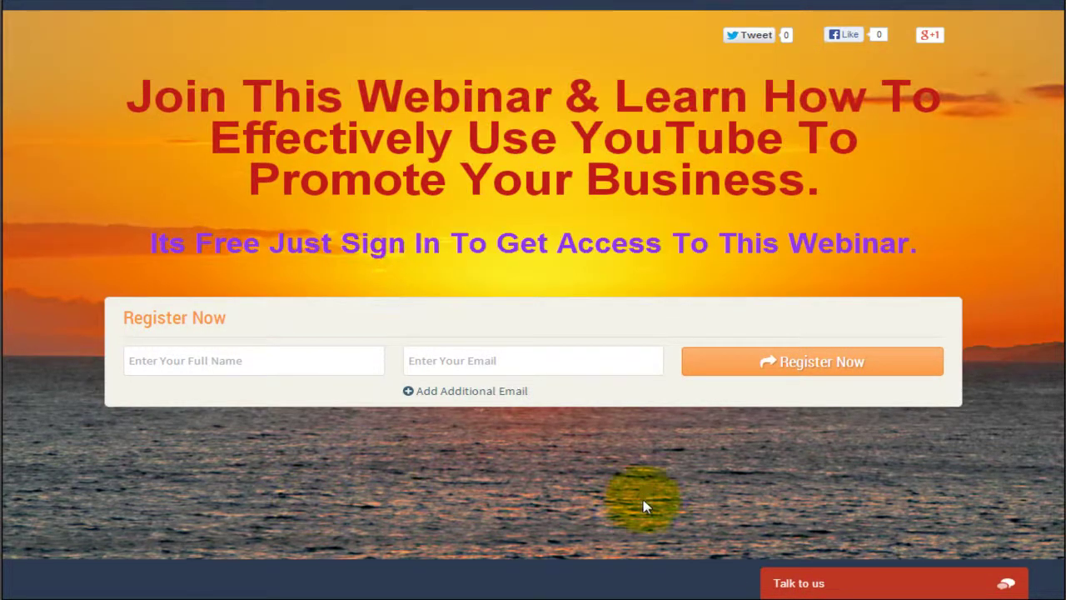
click(852, 581)
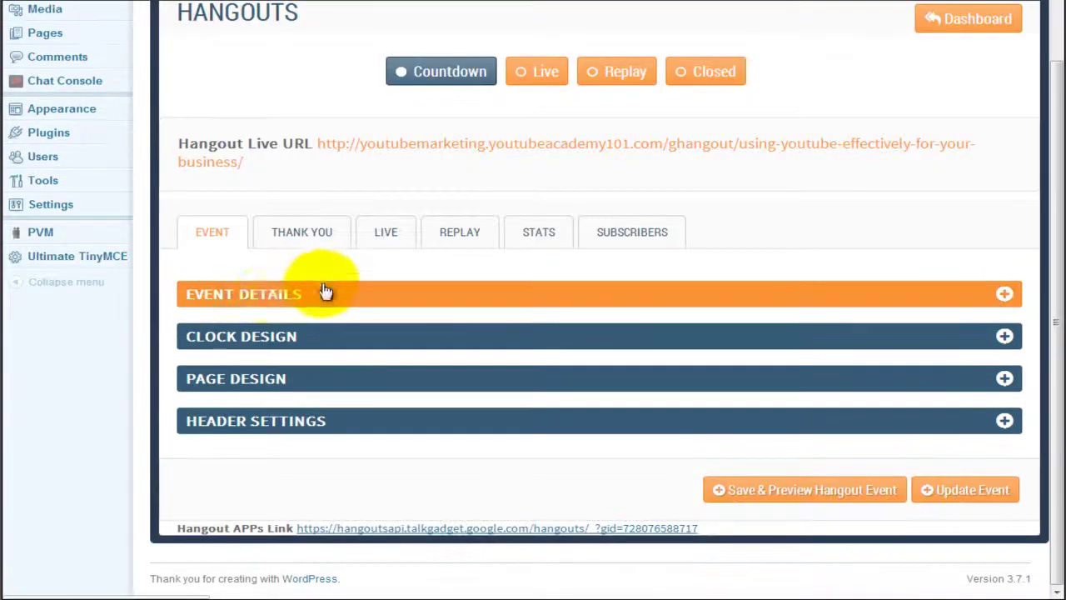
Step: Set Make Hangout Public Or Private to Public in the event details, update the event and reload the registration page
click(278, 296)
scroll(281, 300, down, 5)
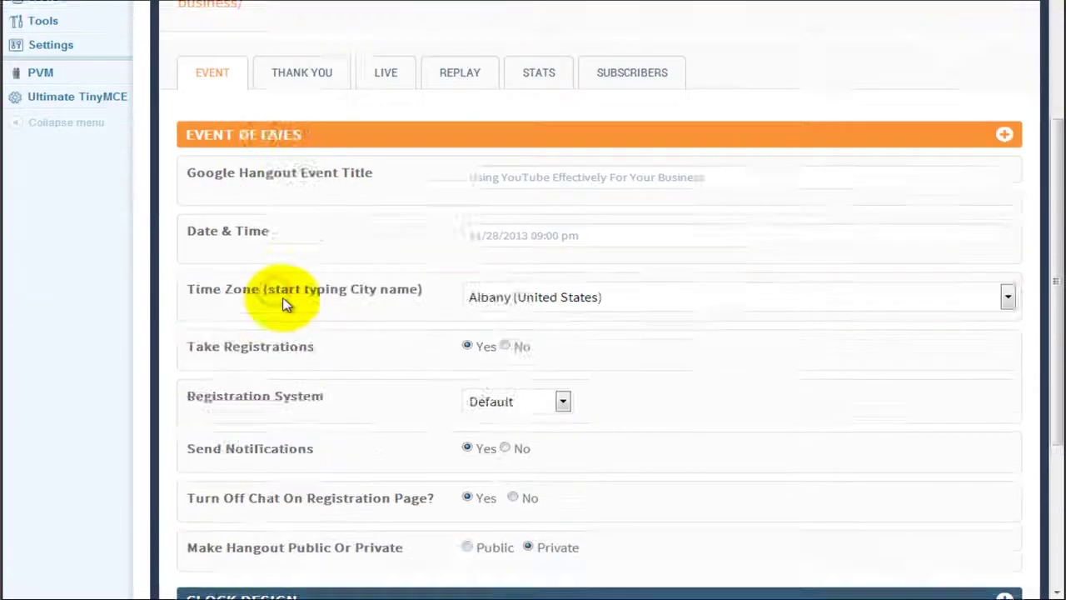
click(464, 390)
scroll(464, 392, down, 2)
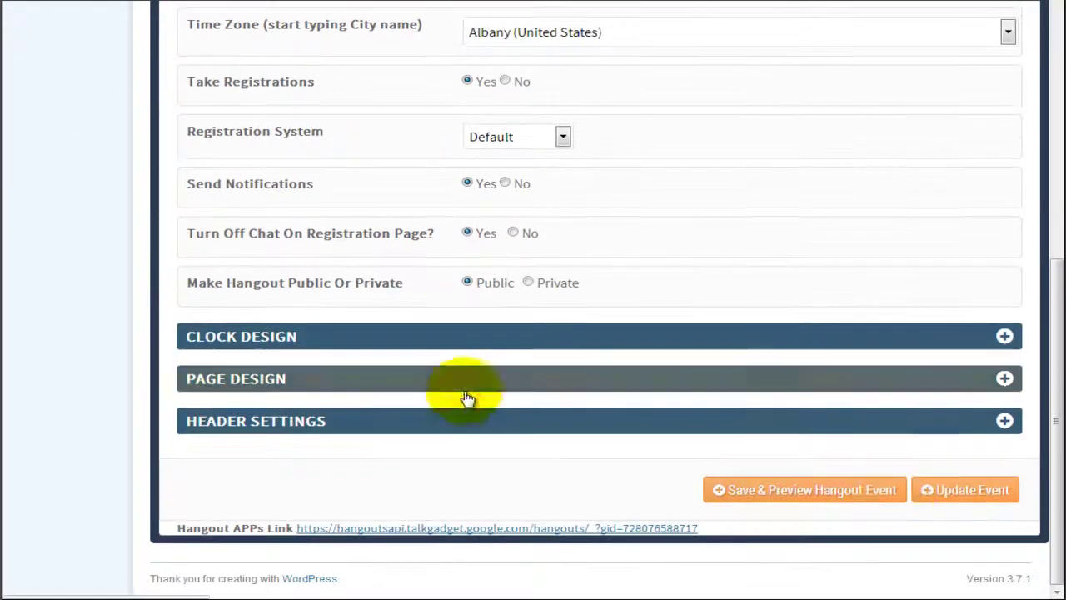
click(971, 498)
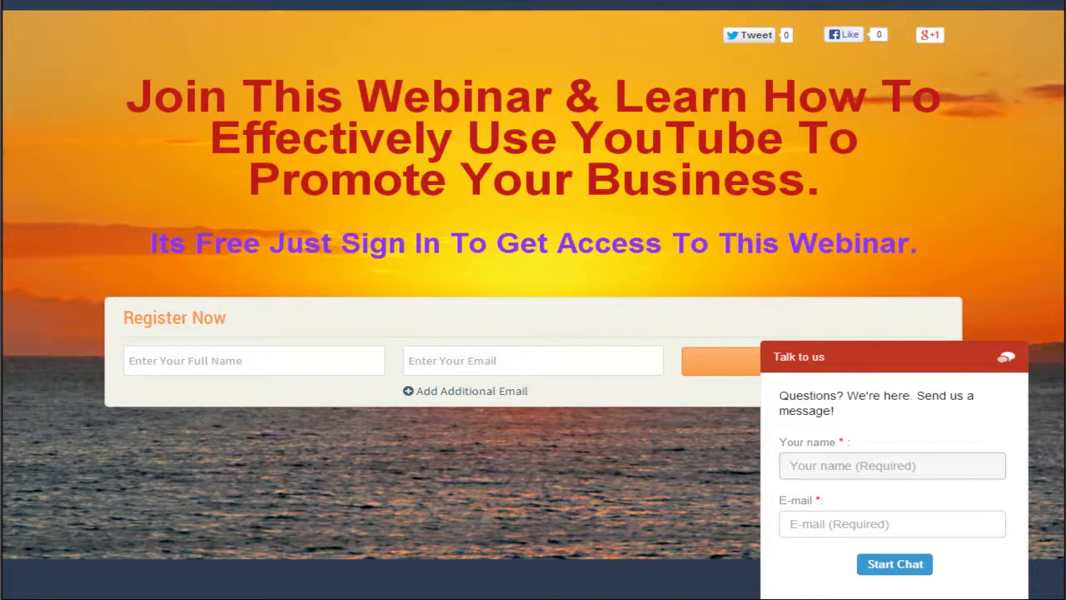
key(F5)
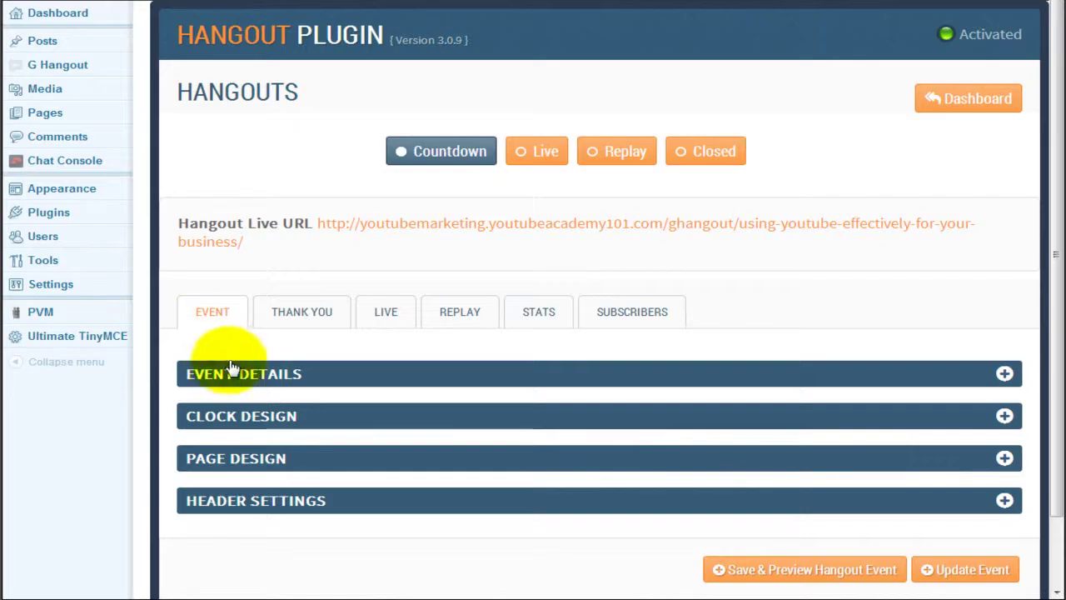
Step: Review the expanded event details, clock design and page design sections of the event, and collapse them again
click(233, 372)
scroll(500, 542, down, 5)
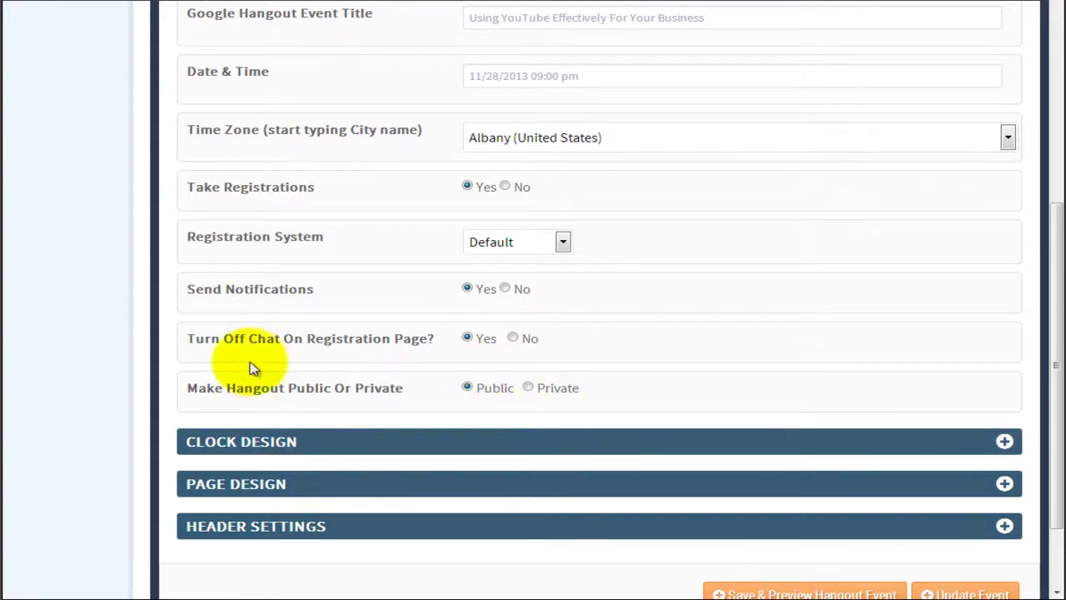
click(367, 438)
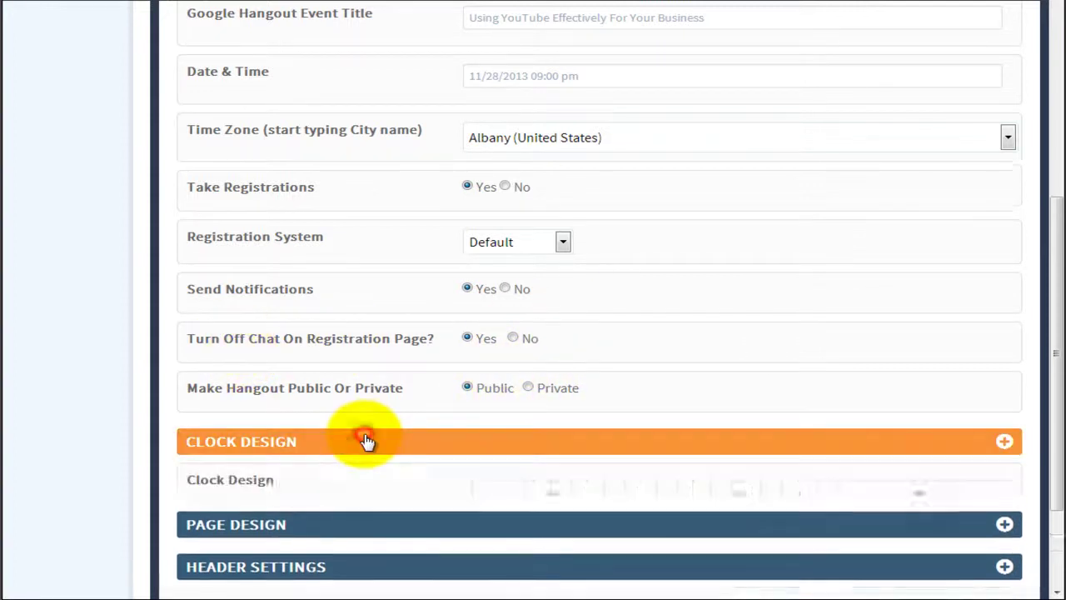
scroll(400, 356, down, 3)
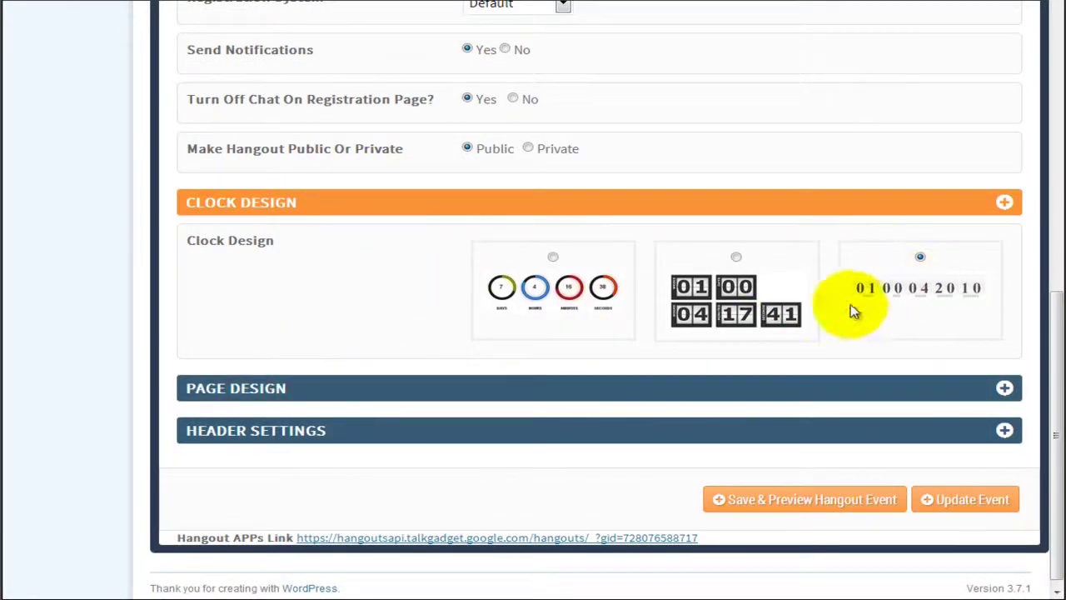
click(324, 390)
scroll(395, 395, down, 4)
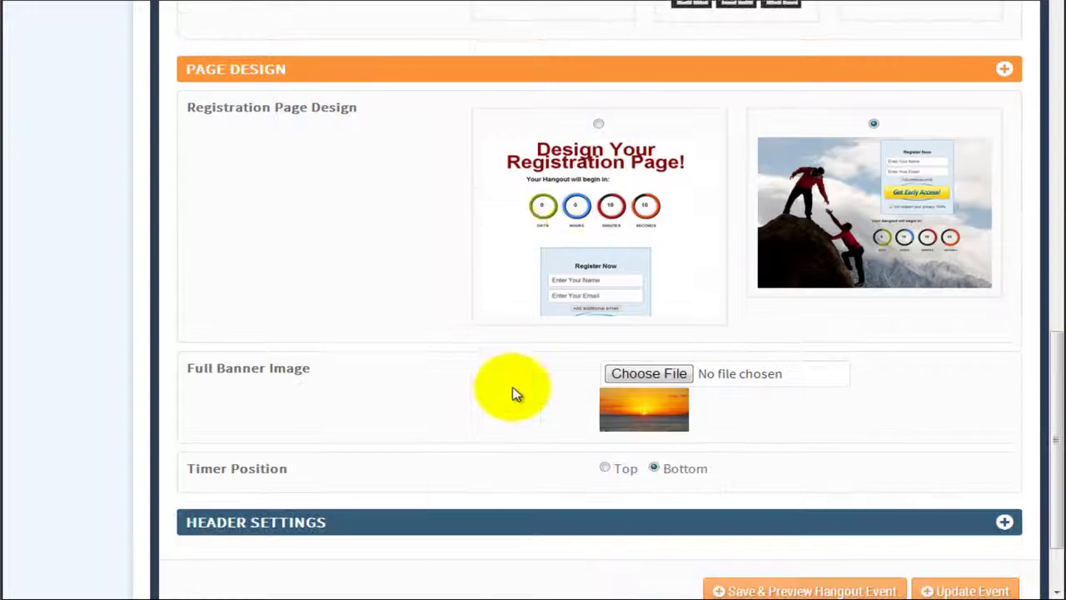
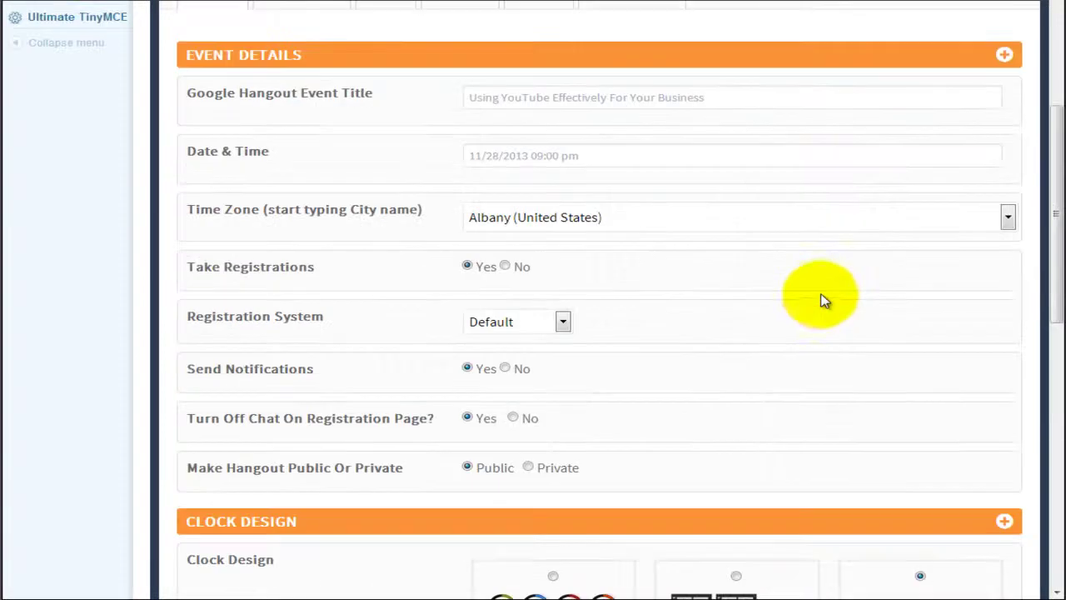
click(266, 374)
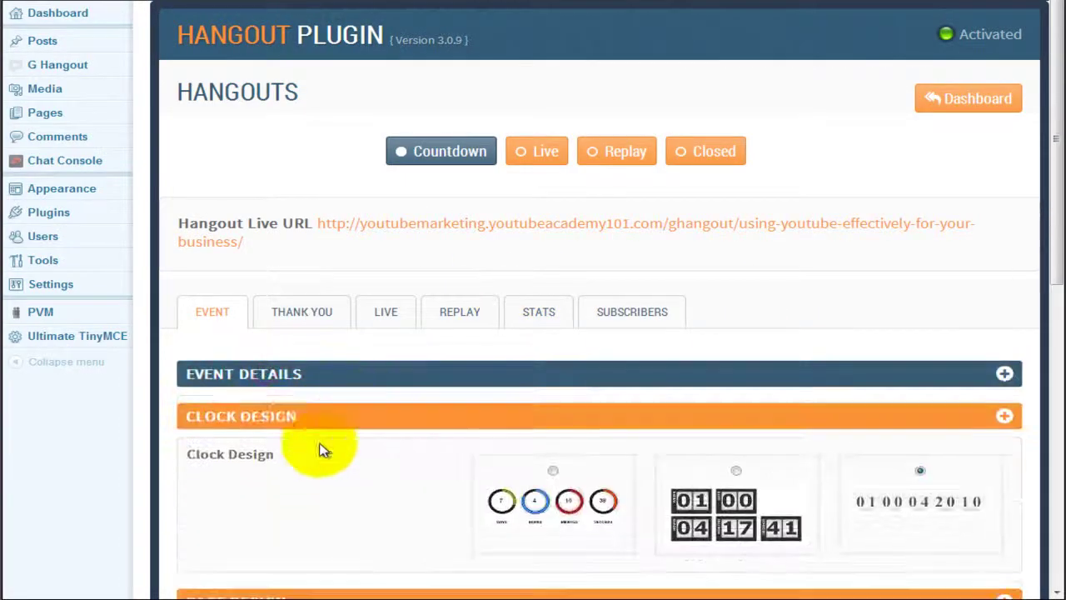
click(281, 418)
click(286, 472)
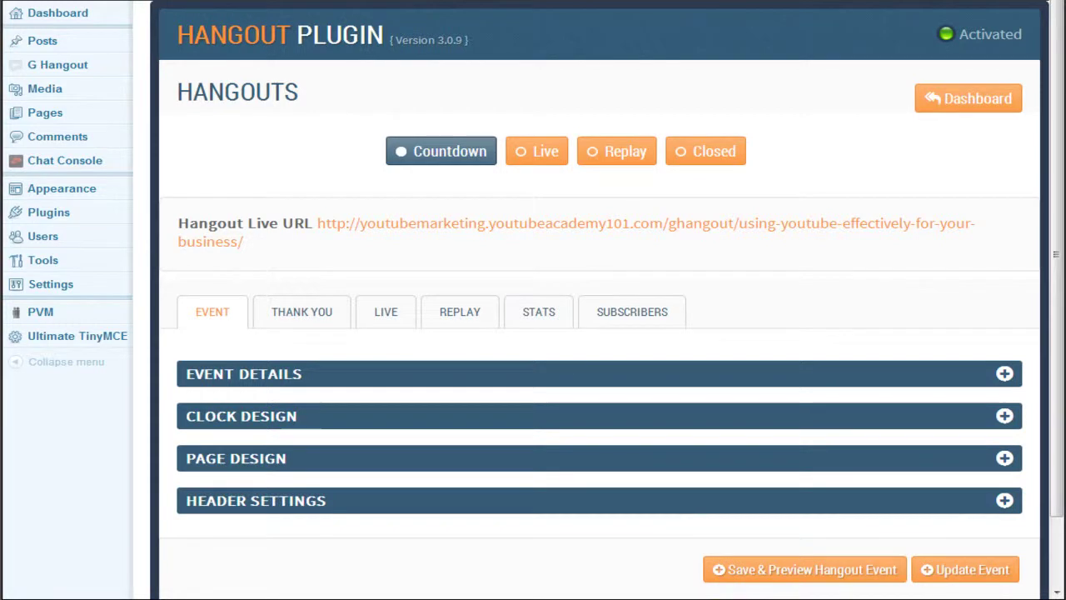
Step: Examine the event's registration page design, banner image, timer position and header settings, and collapse both sections
click(483, 560)
click(214, 318)
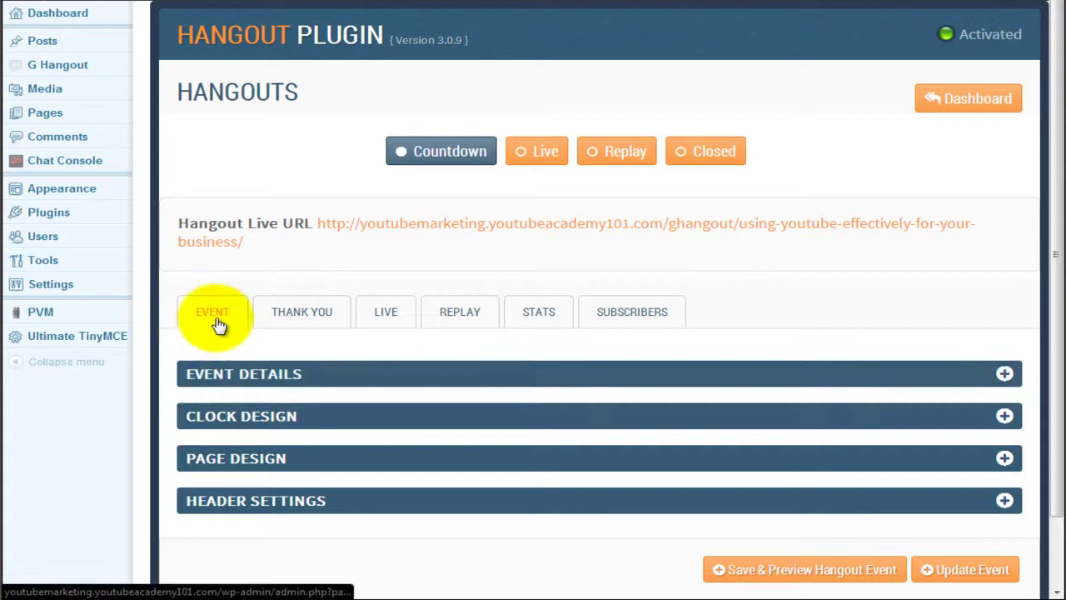
click(220, 462)
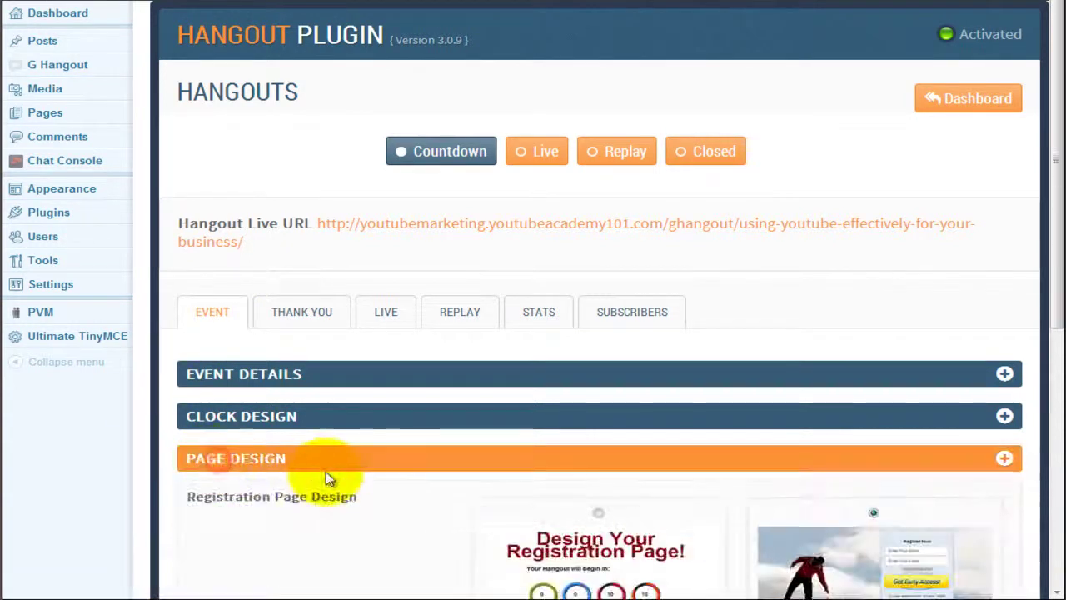
scroll(326, 472, down, 5)
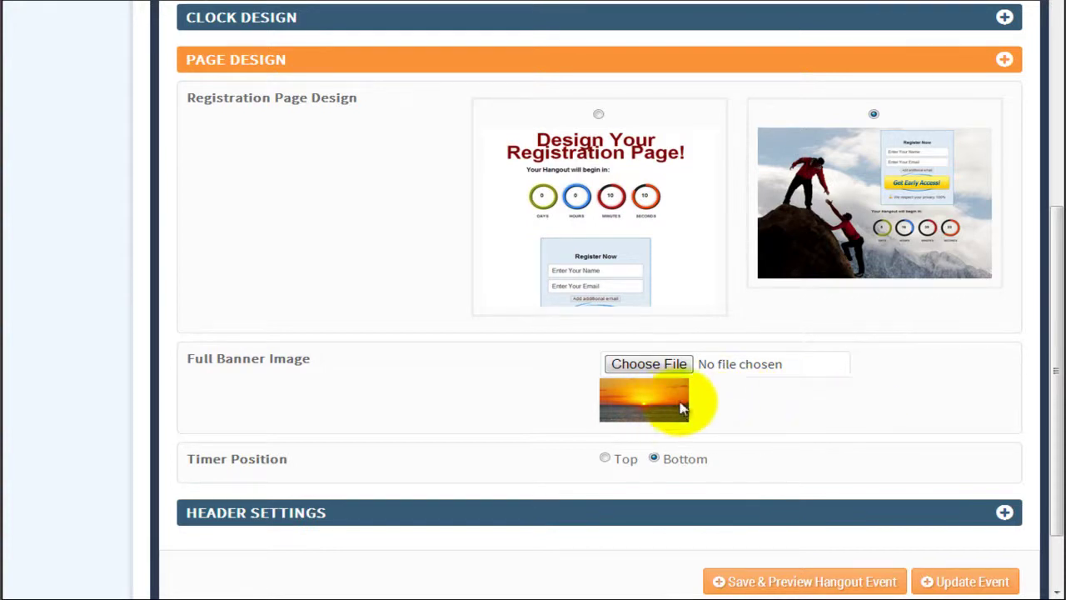
scroll(672, 406, down, 2)
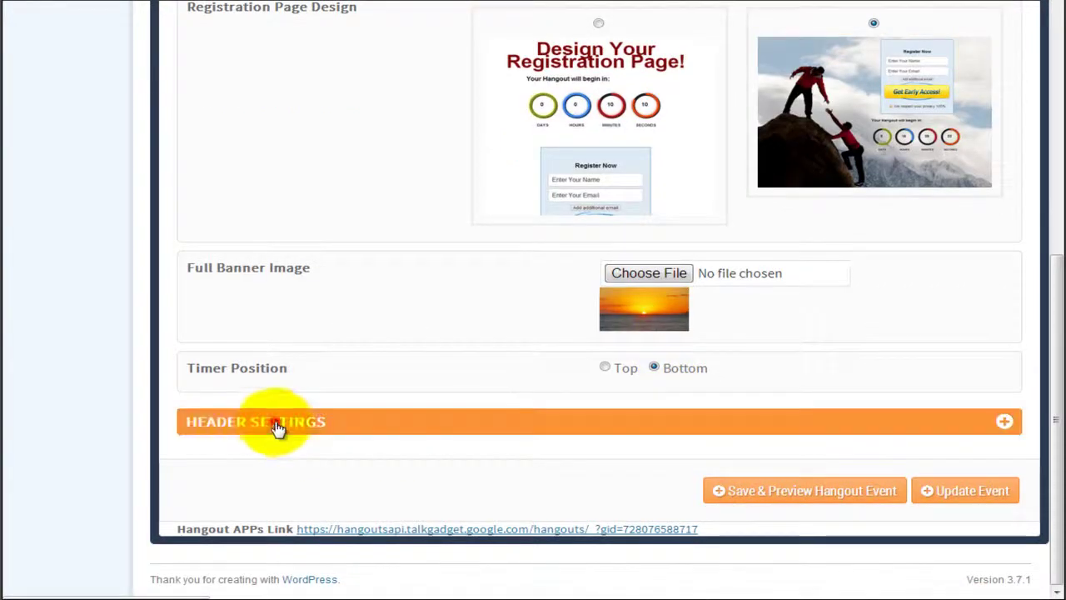
click(258, 429)
scroll(275, 425, down, 3)
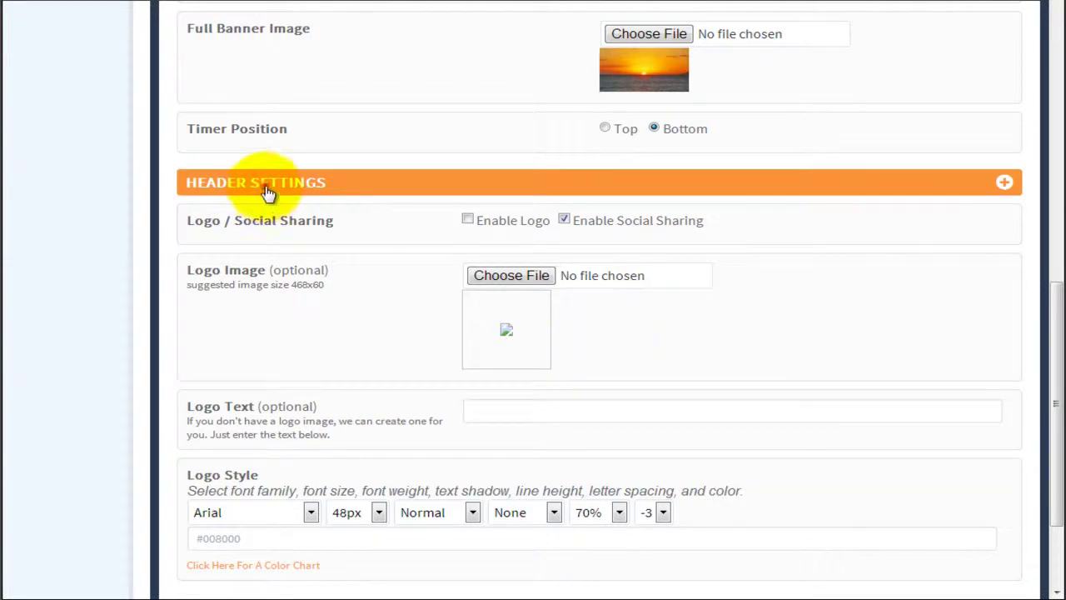
click(200, 182)
click(275, 121)
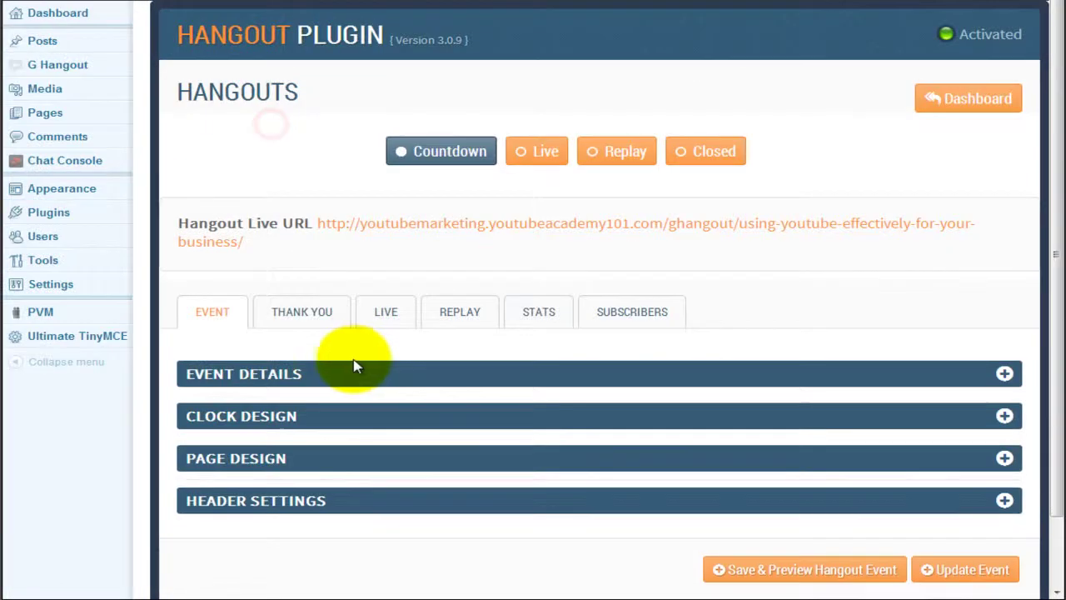
Step: Review the header settings for the thank-you page and check the thank-you page's ticket and event information
click(298, 316)
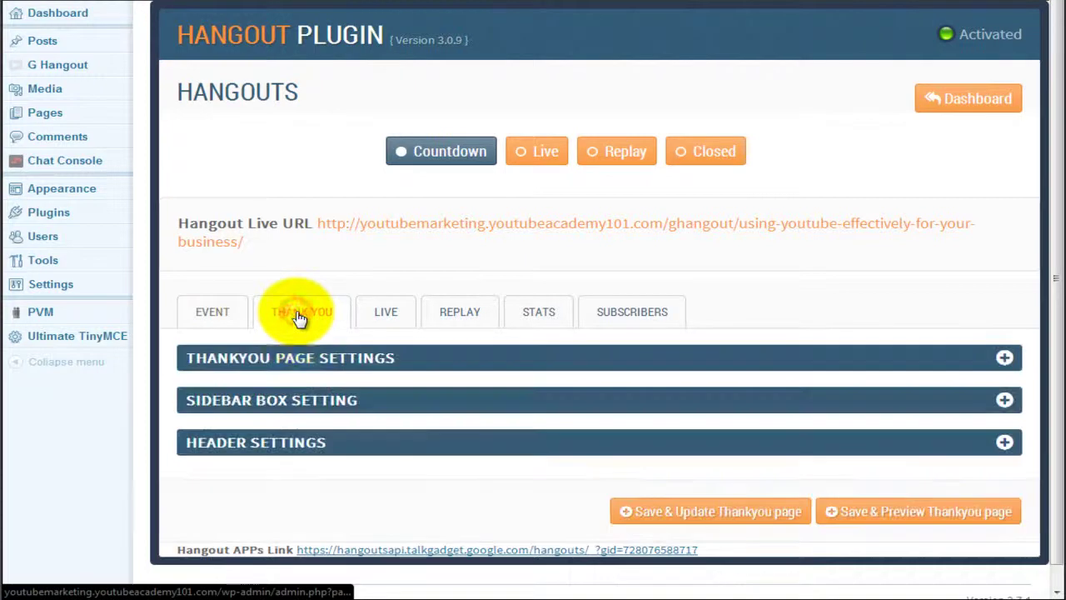
click(260, 450)
scroll(260, 454, down, 2)
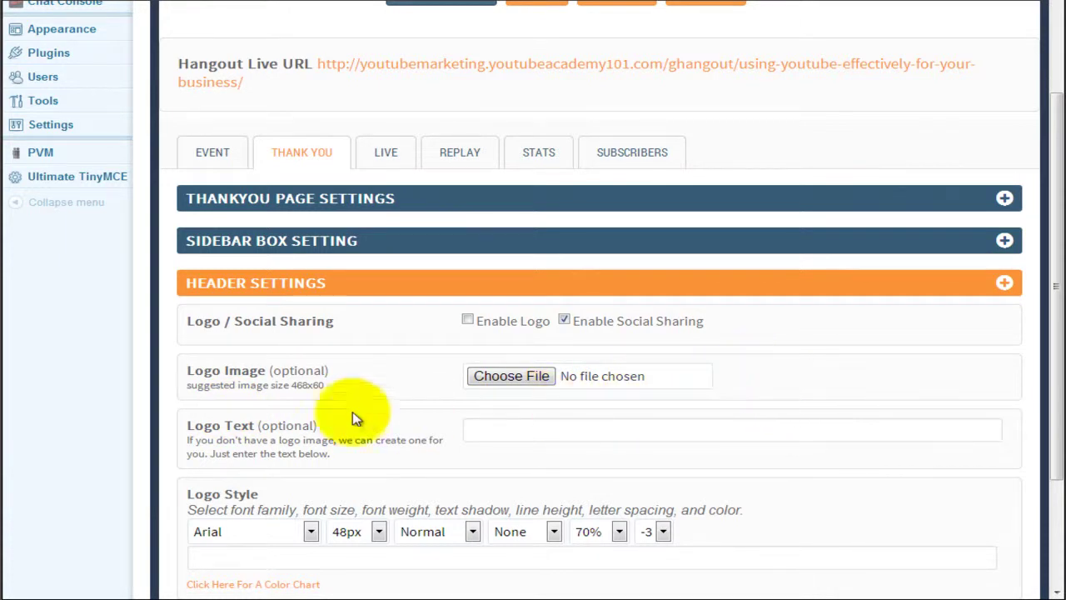
scroll(483, 470, up, 2)
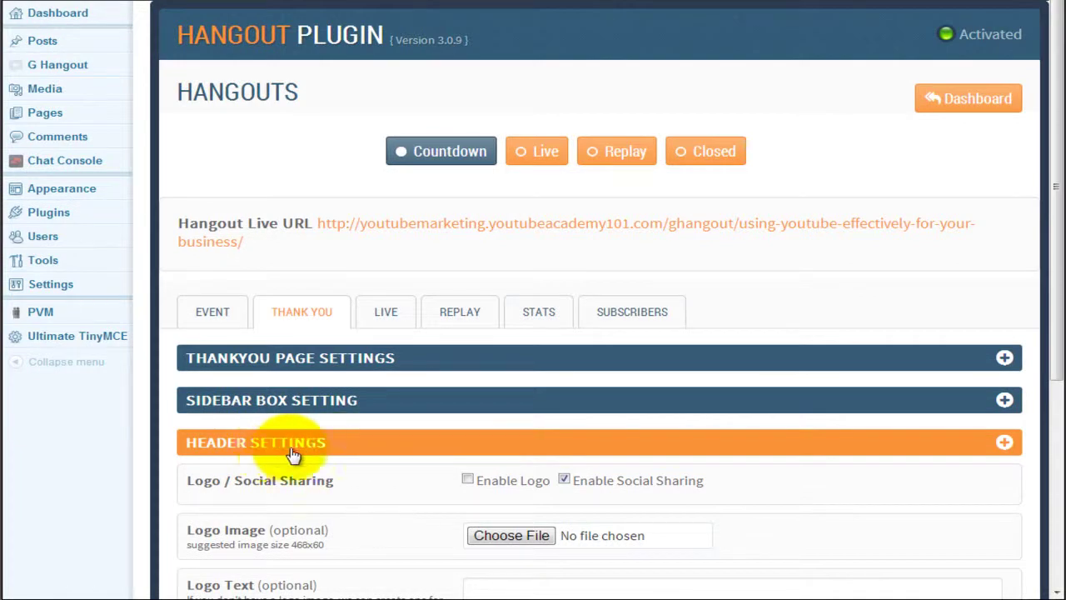
scroll(392, 487, down, 1)
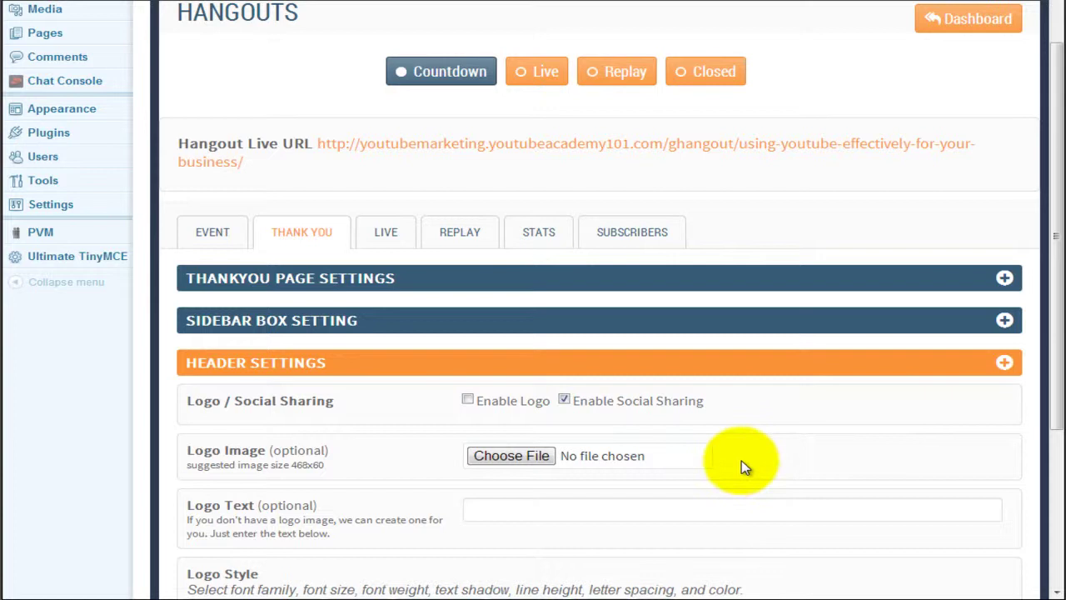
scroll(667, 471, up, 1)
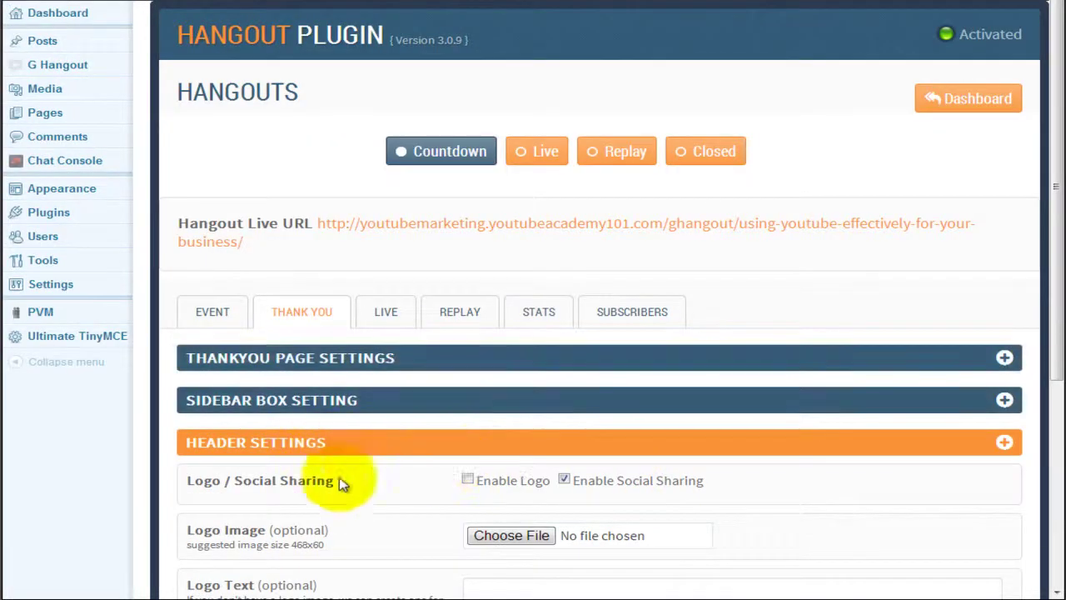
click(276, 450)
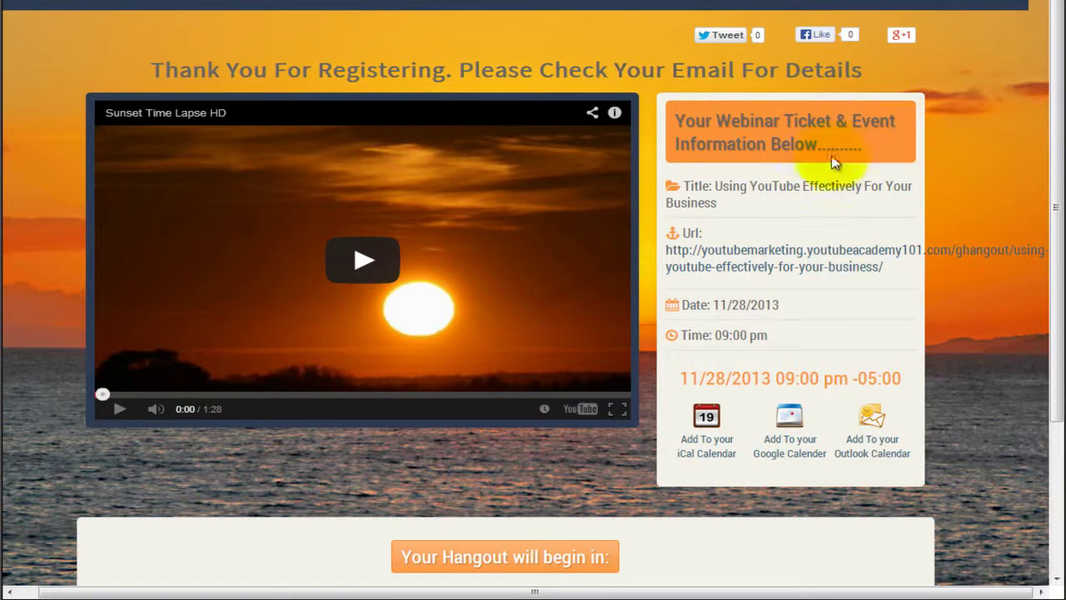
click(725, 232)
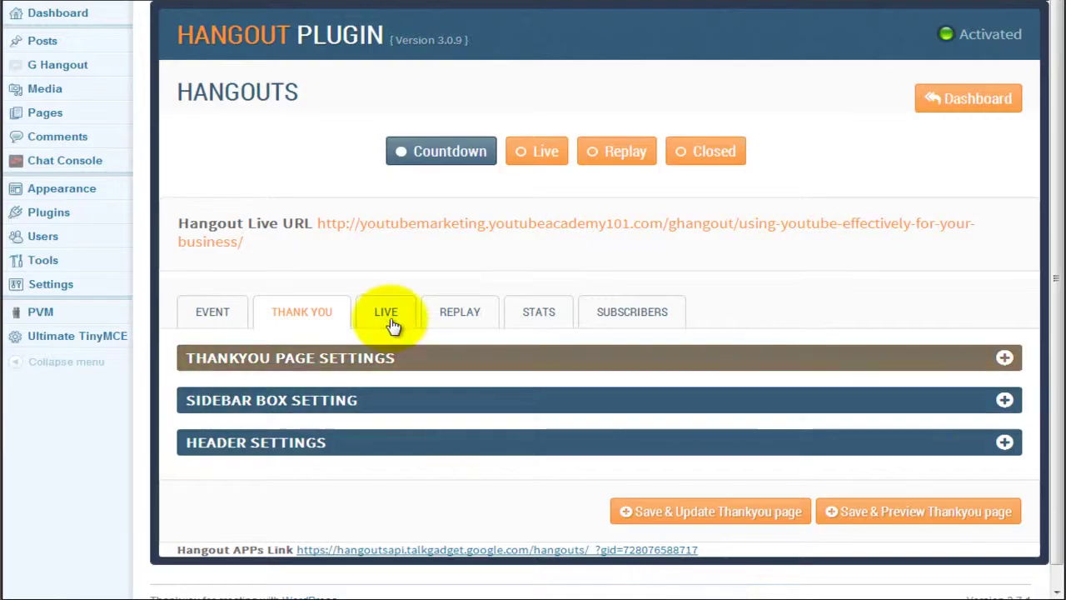
Step: Examine the live event's page design, banner, registration form position and Live Hangout header settings, and collapse the sections
click(386, 315)
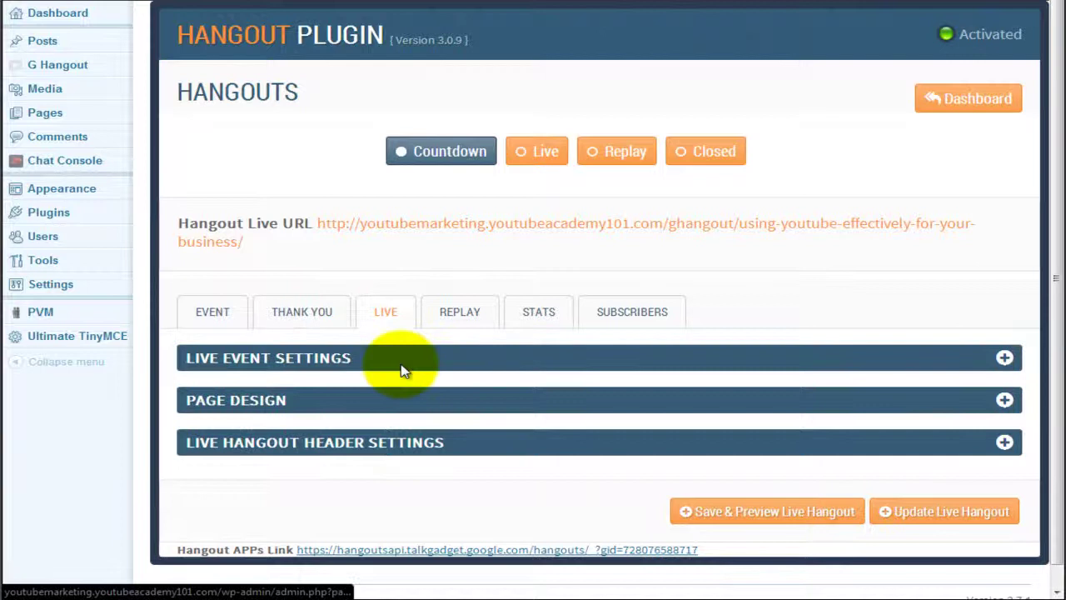
click(257, 400)
scroll(333, 417, down, 2)
scroll(333, 419, down, 2)
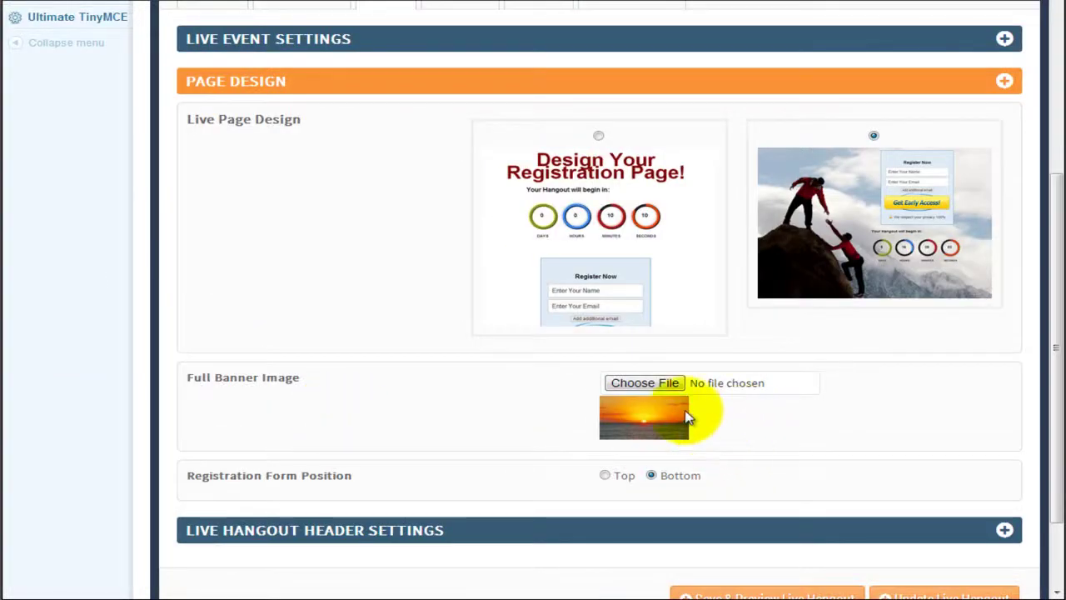
scroll(362, 428, down, 2)
click(362, 421)
scroll(361, 428, down, 1)
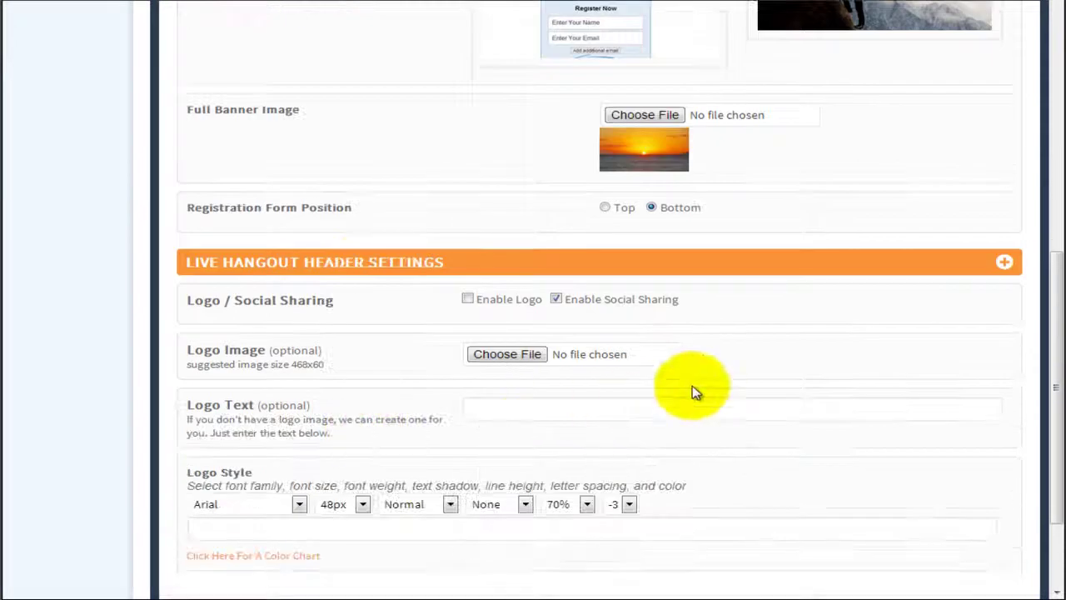
scroll(348, 377, up, 1)
click(324, 356)
scroll(342, 375, up, 3)
click(300, 402)
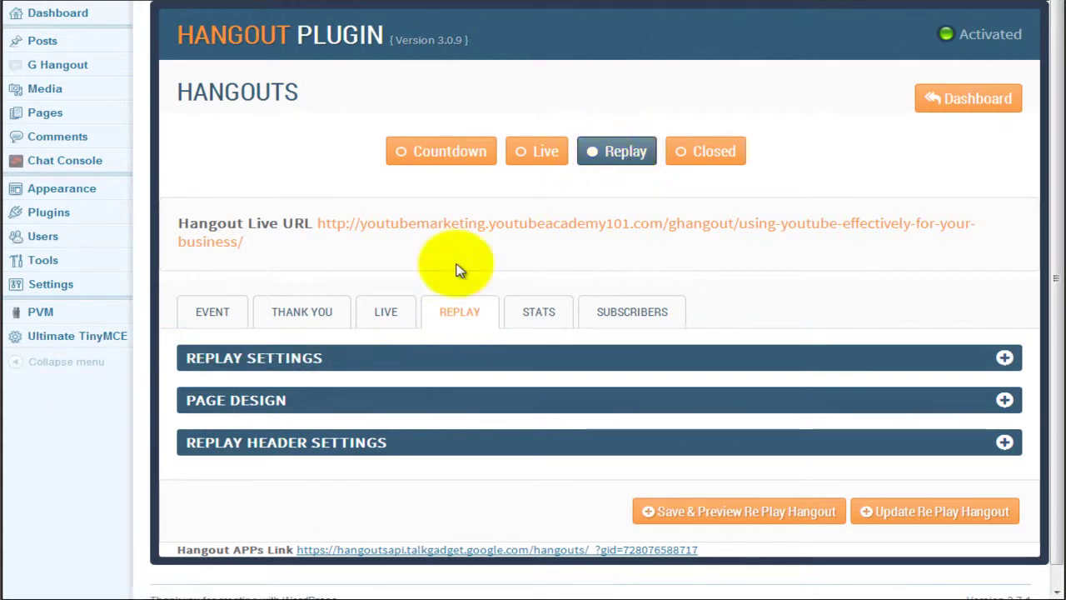
Step: Examine the replay event's date limits, lock, registration system and video embed settings, along with its page design and header settings
click(345, 359)
scroll(346, 363, down, 3)
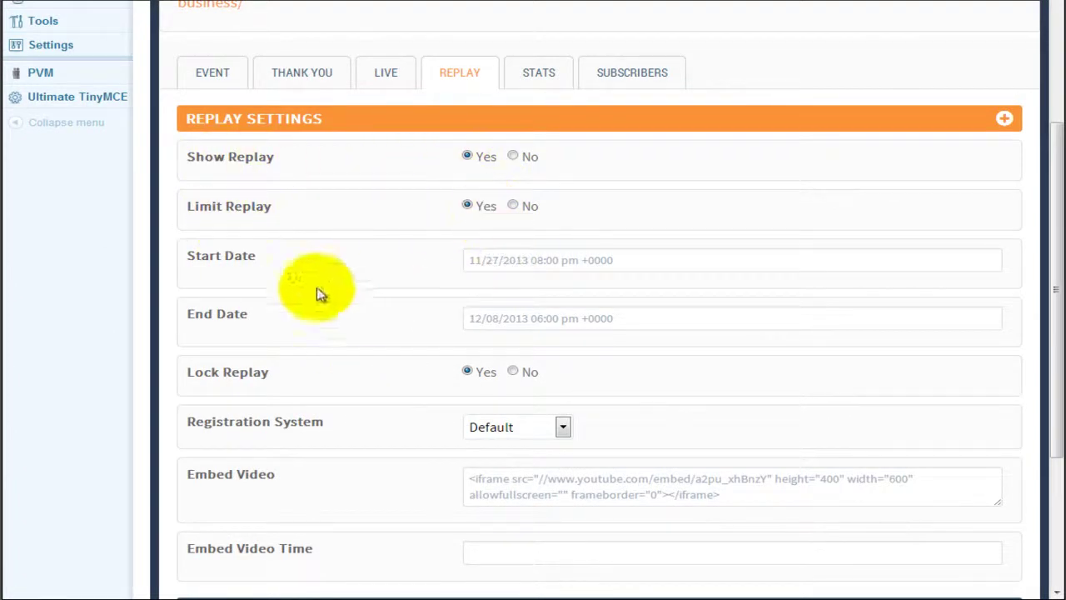
scroll(390, 376, down, 2)
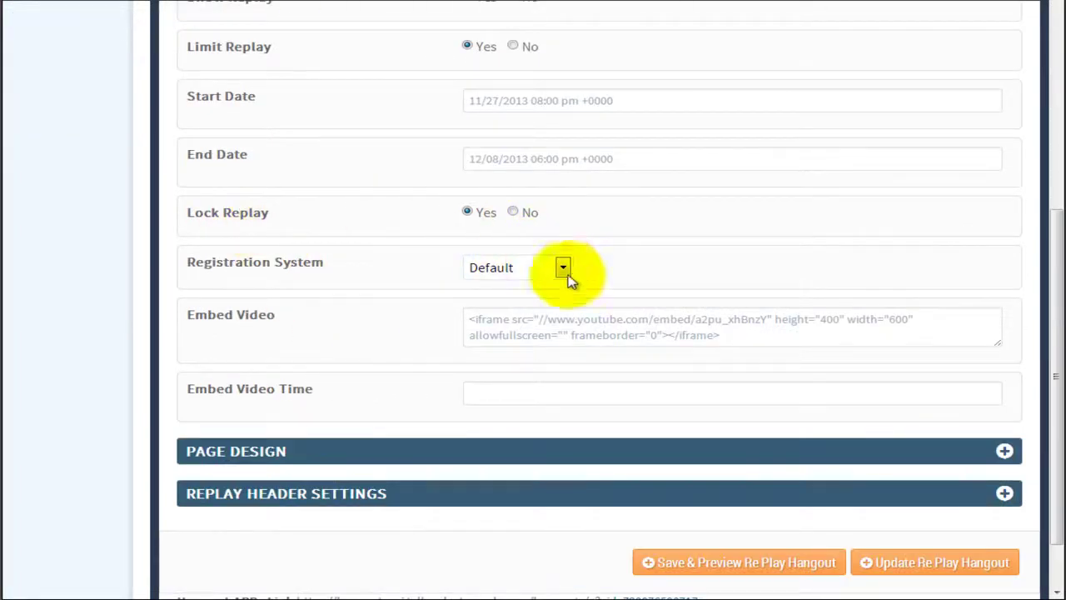
scroll(408, 358, down, 1)
click(325, 375)
scroll(334, 380, down, 2)
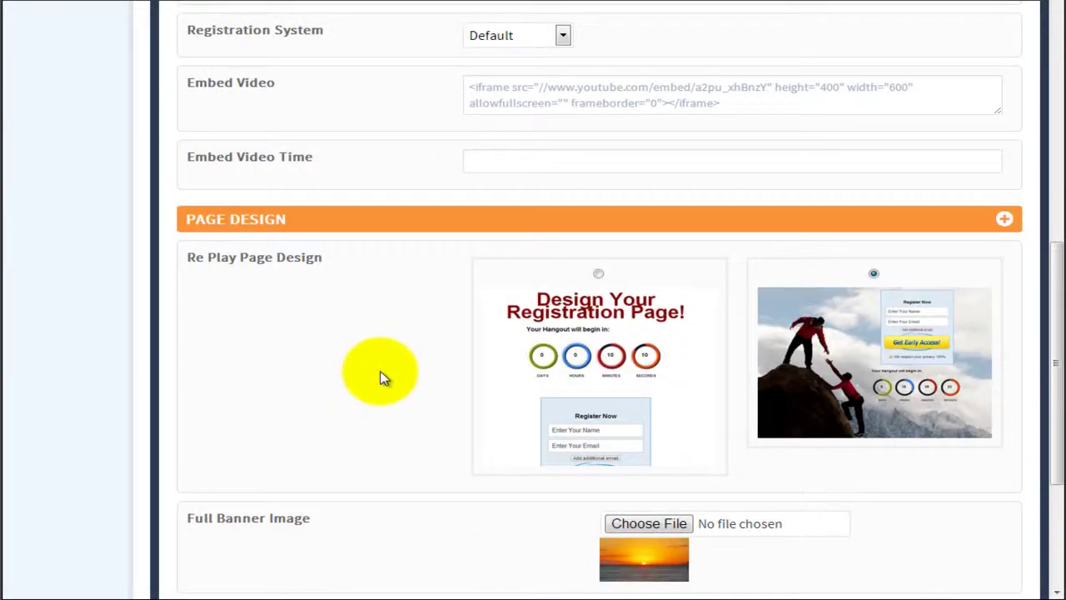
scroll(380, 375, down, 2)
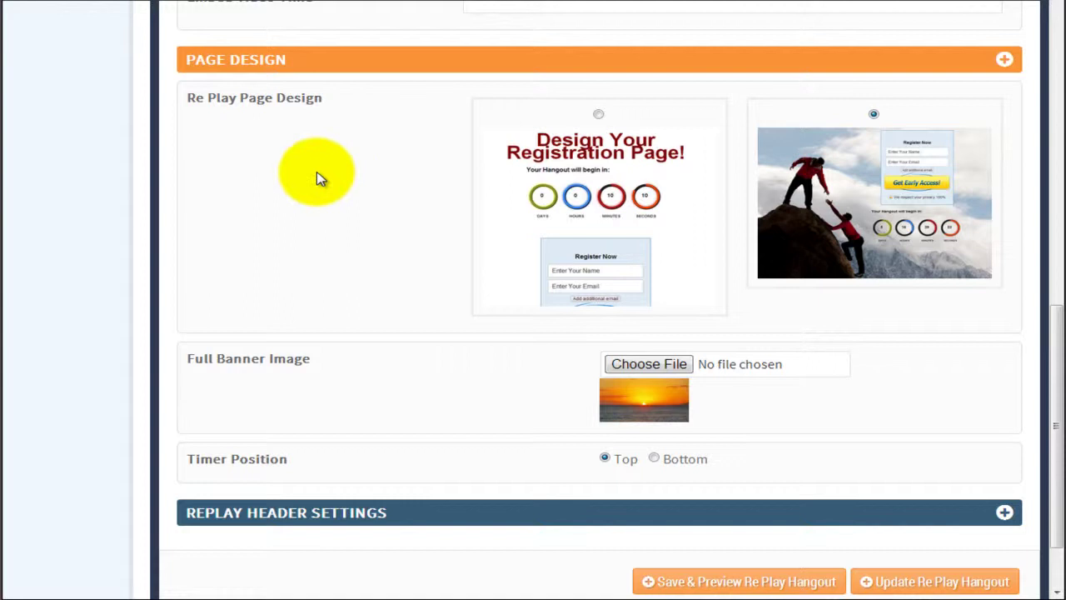
scroll(733, 397, down, 1)
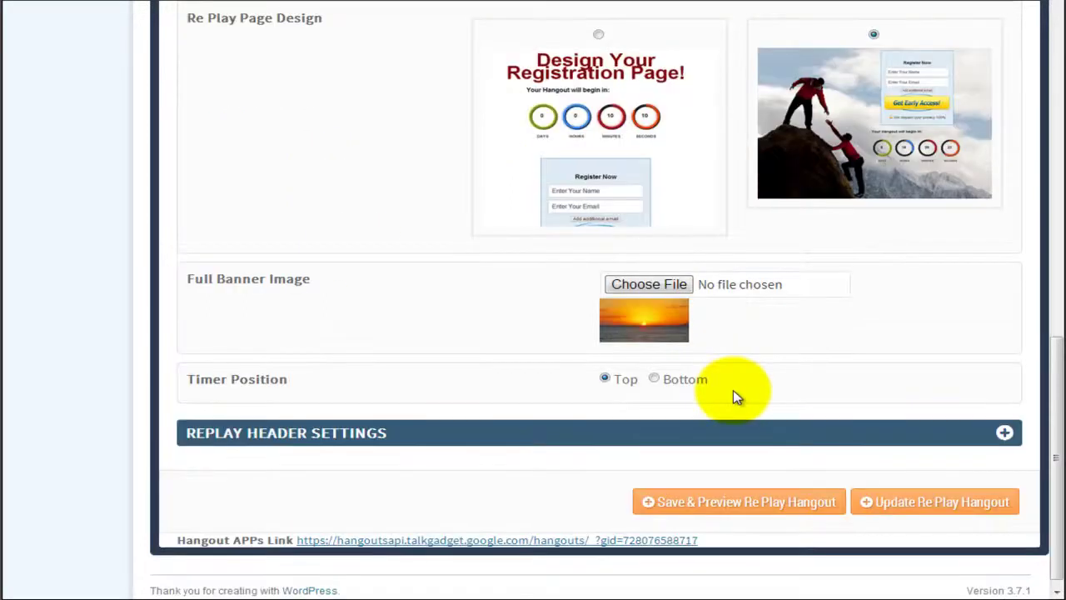
click(369, 433)
scroll(367, 421, down, 2)
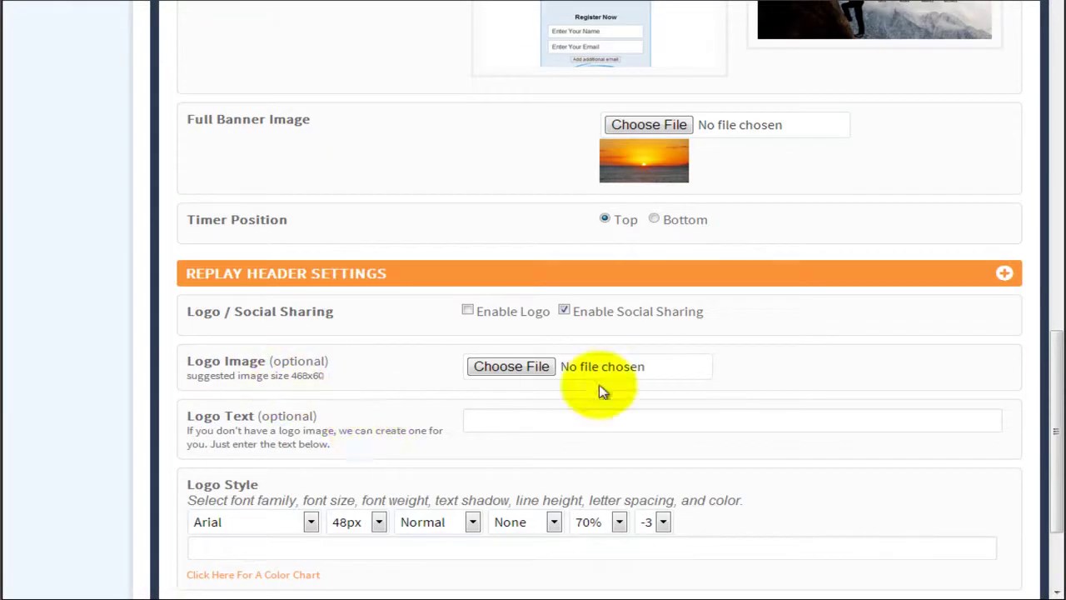
scroll(737, 383, up, 8)
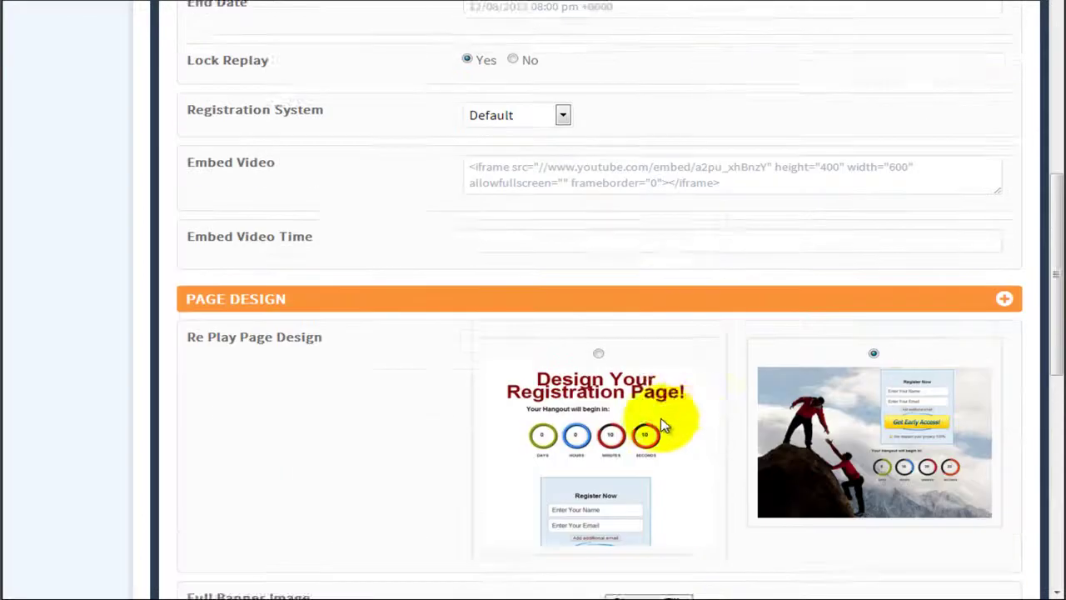
Step: Update the replay hangout with its current settings and check the registration form's name and email fields on the replay page
scroll(360, 425, up, 1)
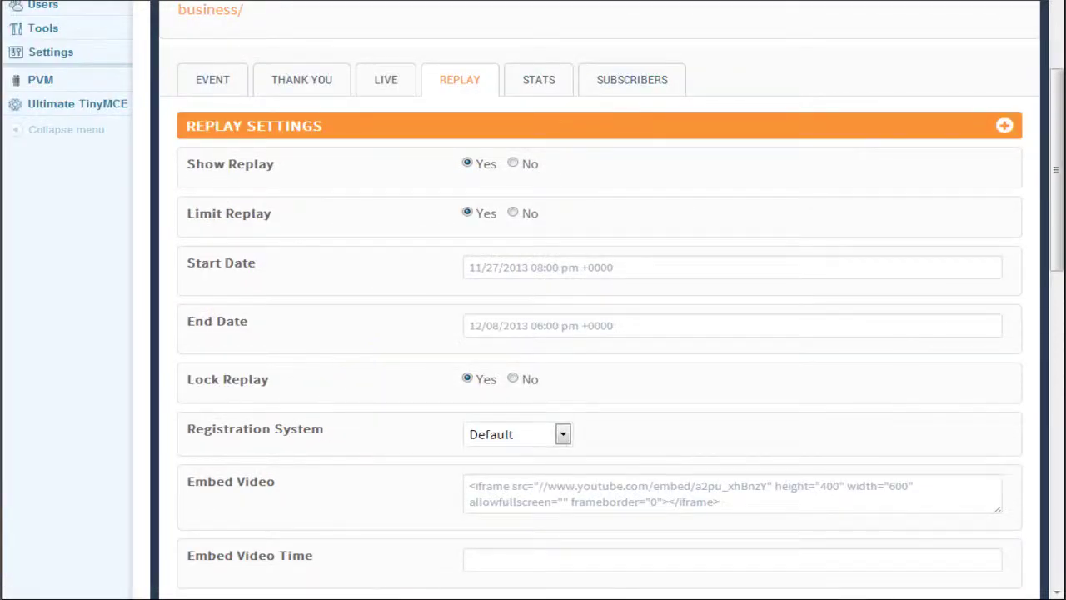
scroll(844, 409, down, 10)
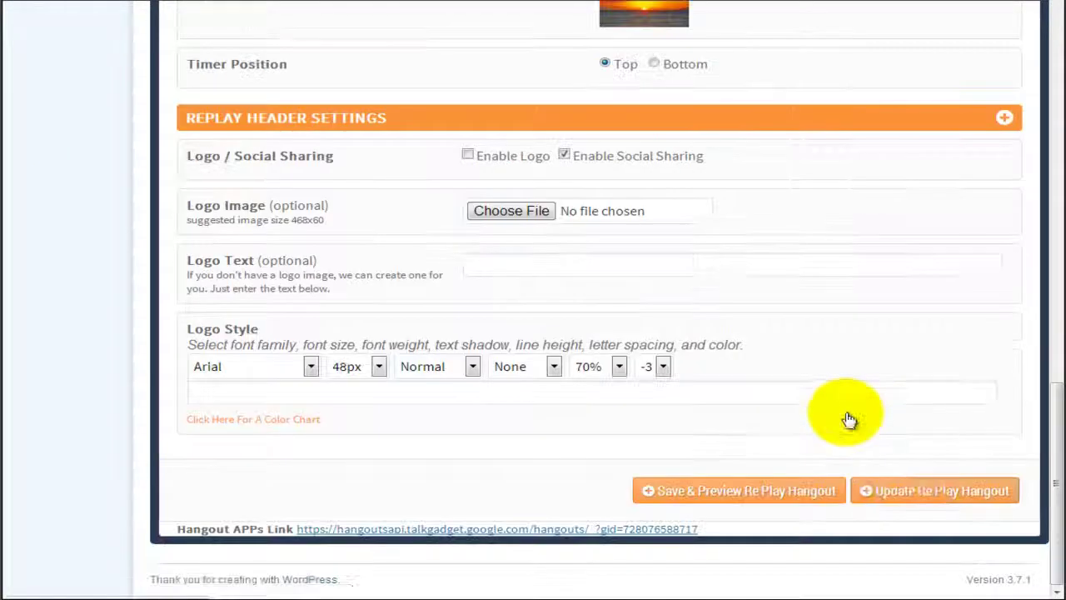
click(915, 491)
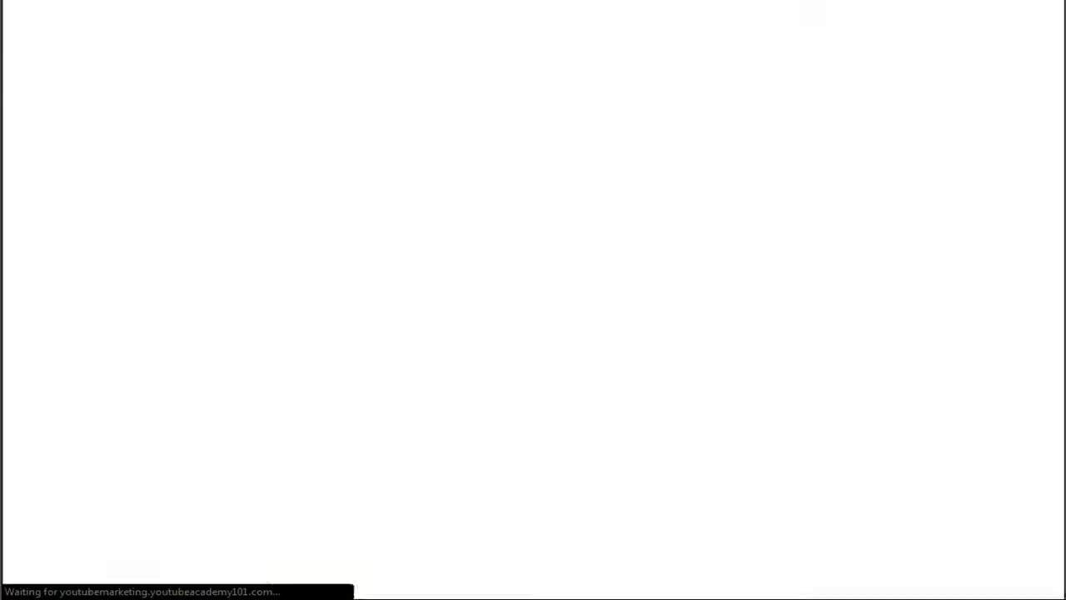
click(251, 127)
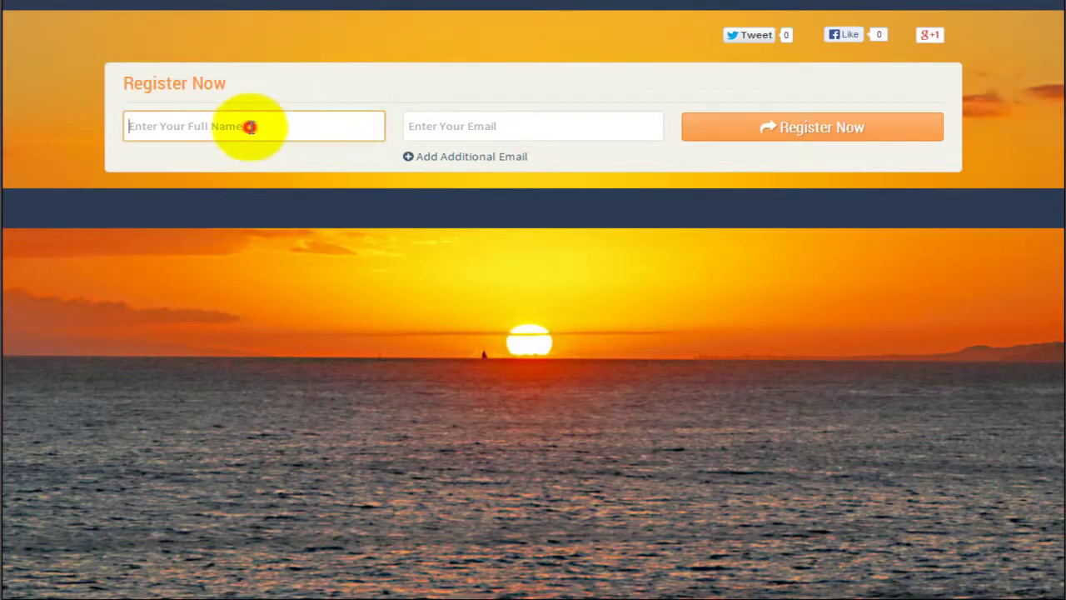
click(477, 128)
click(583, 323)
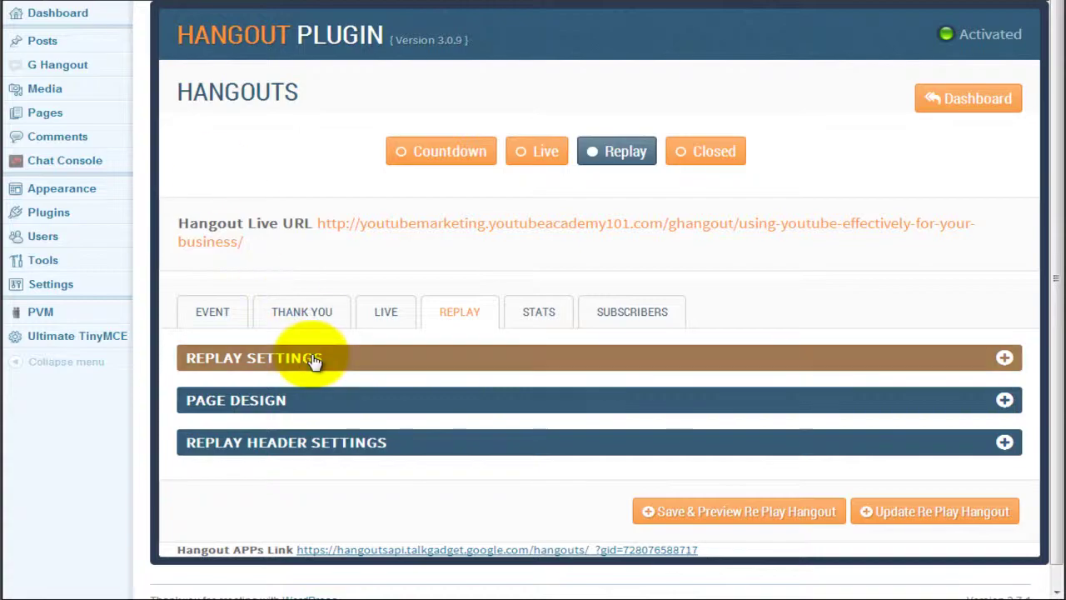
Step: Set the event's Lock Replay option to No and update the replay hangout
click(307, 361)
scroll(306, 364, down, 4)
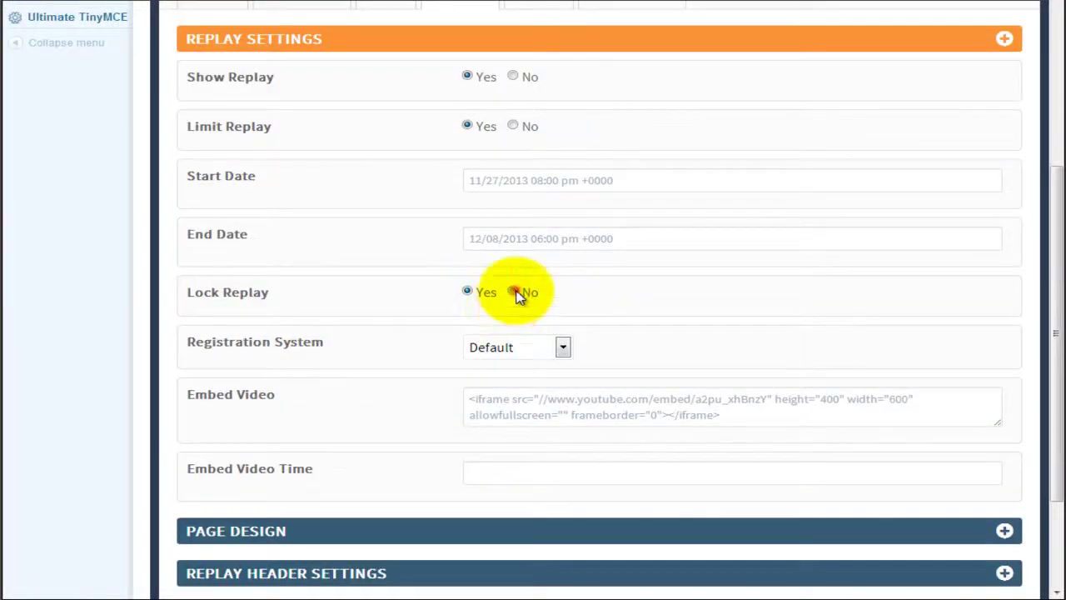
click(513, 292)
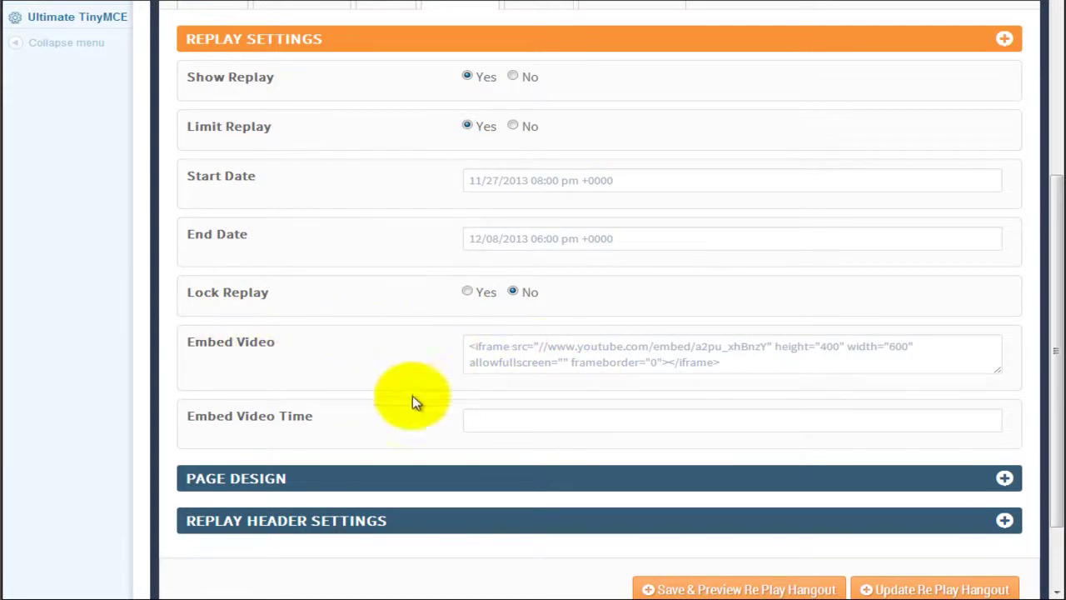
scroll(438, 389, down, 1)
click(352, 404)
scroll(358, 416, down, 2)
click(369, 426)
scroll(395, 433, down, 3)
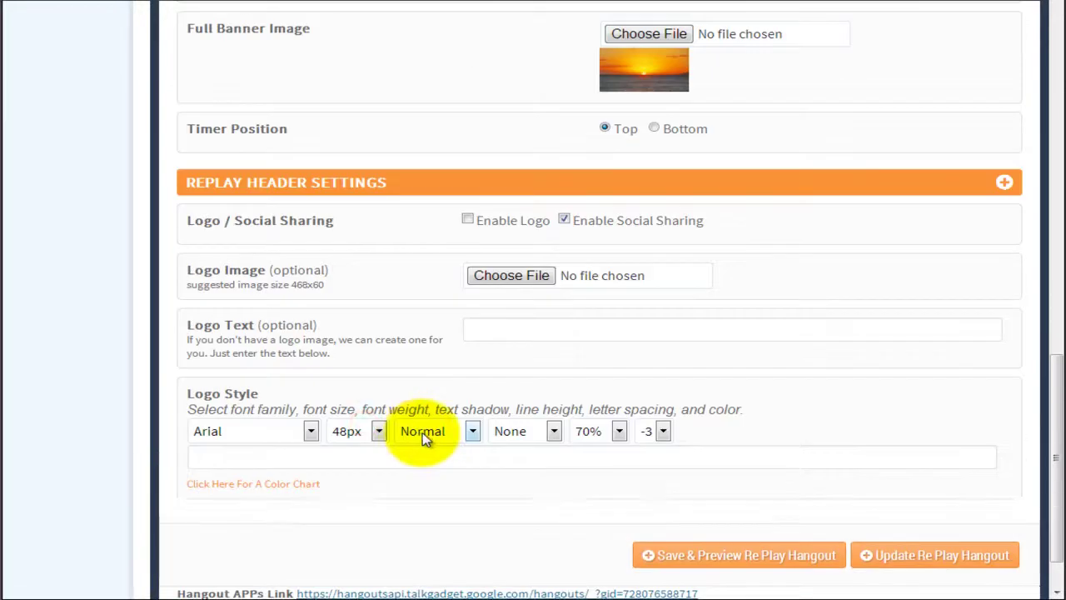
scroll(425, 439, down, 1)
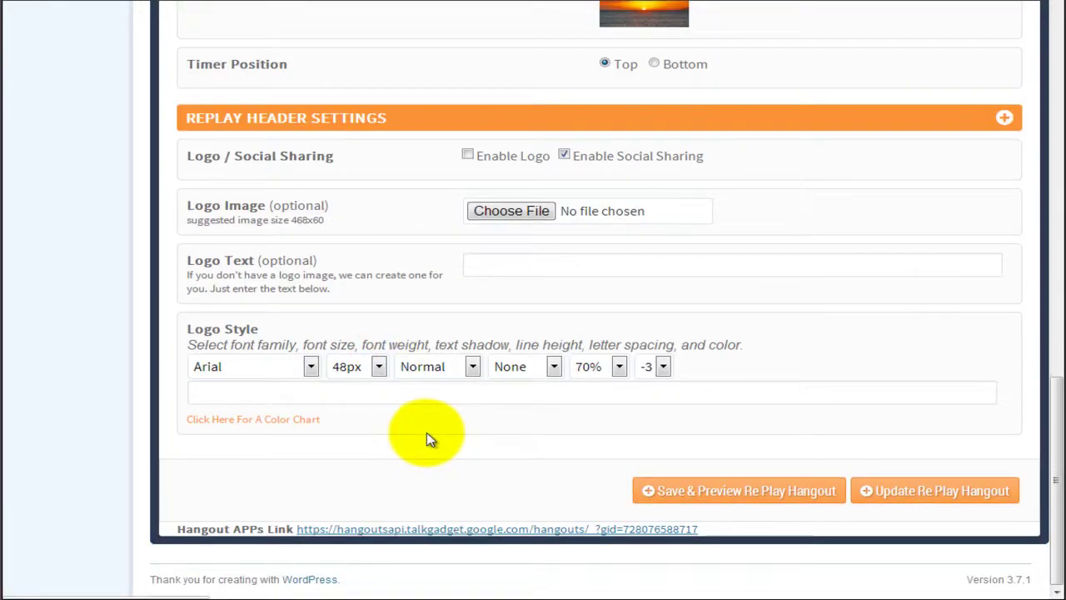
click(918, 502)
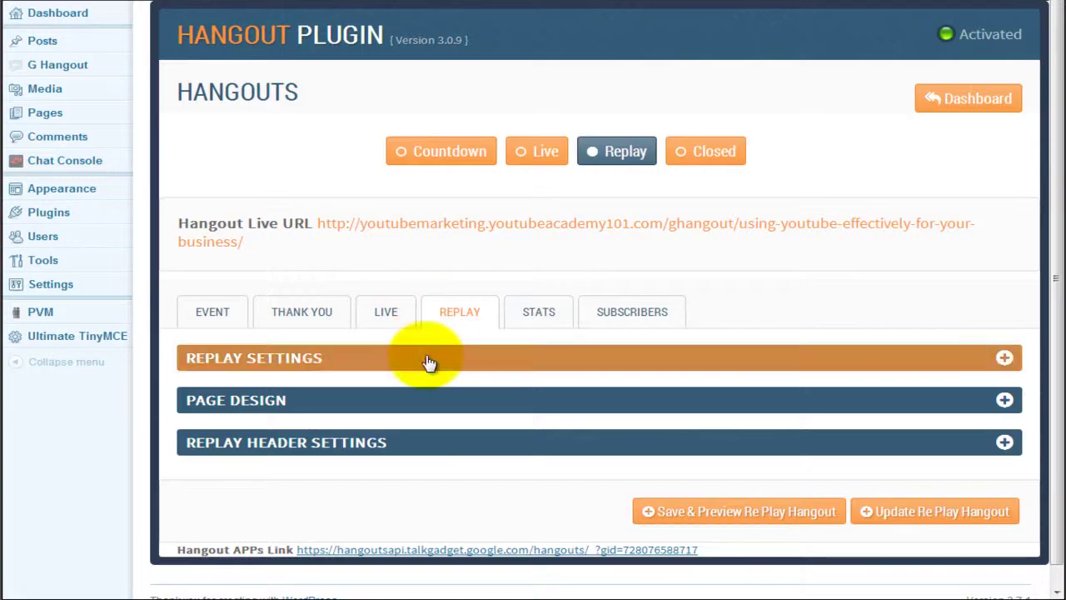
Step: Check the Embed Video code in the replay settings and view the unlocked replay page
click(427, 360)
scroll(427, 360, down, 4)
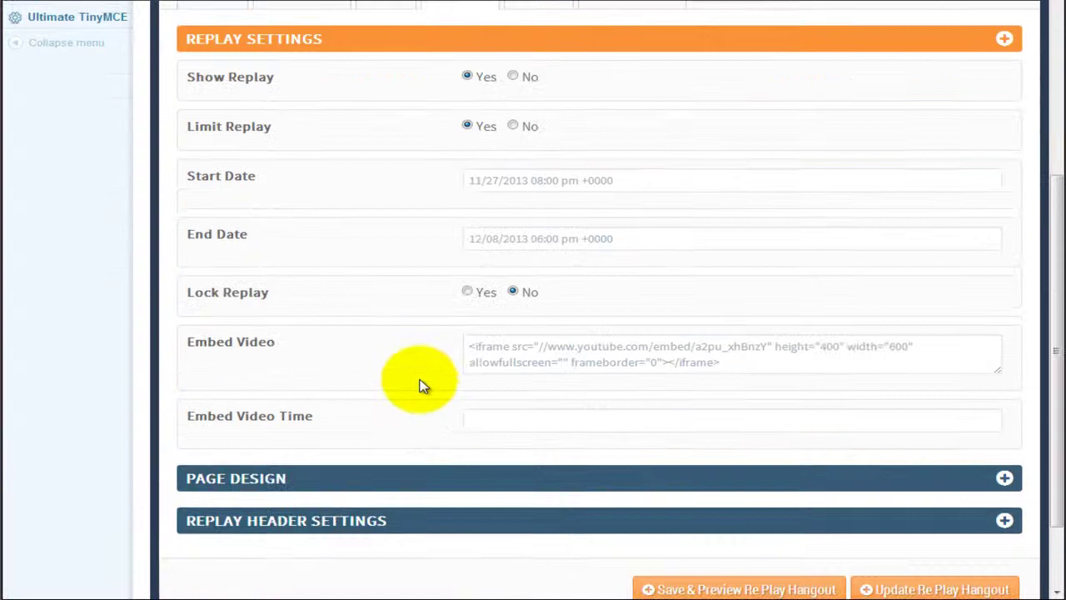
drag(741, 364, 388, 339)
click(364, 349)
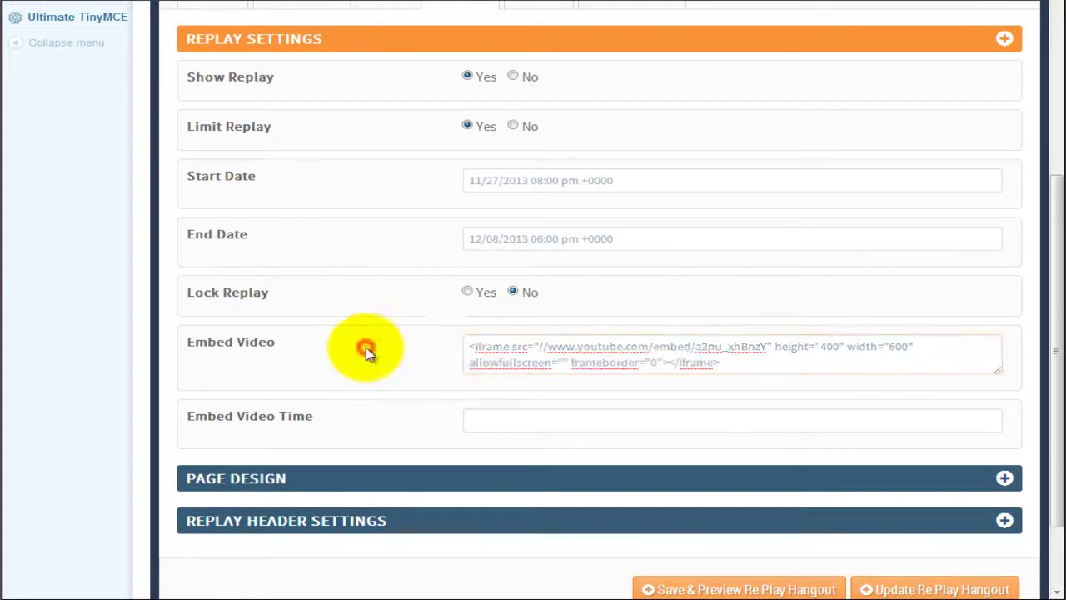
scroll(364, 350, up, 3)
scroll(399, 392, up, 1)
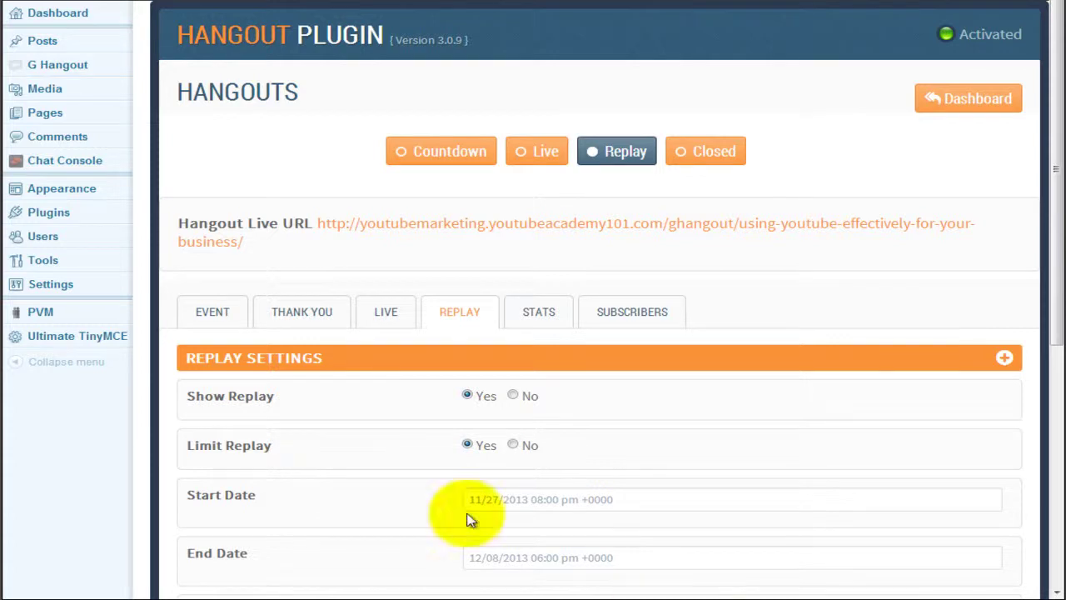
click(646, 597)
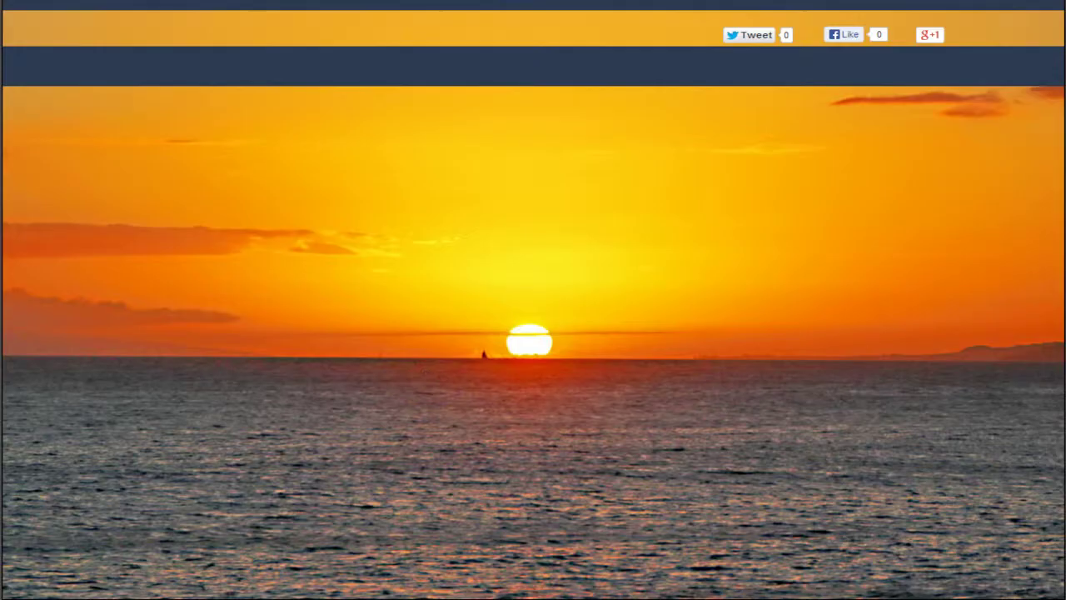
Step: Return to the hangouts list and examine the subject and message templates for subscriber, reminder and follow-up emails in the email settings
key(alt+Tab)
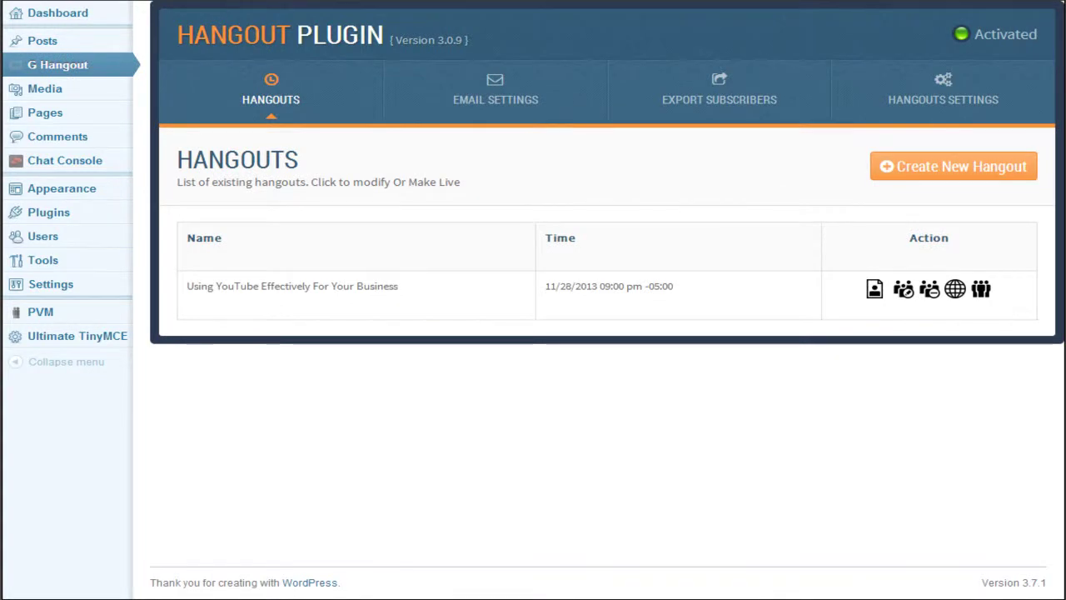
click(505, 107)
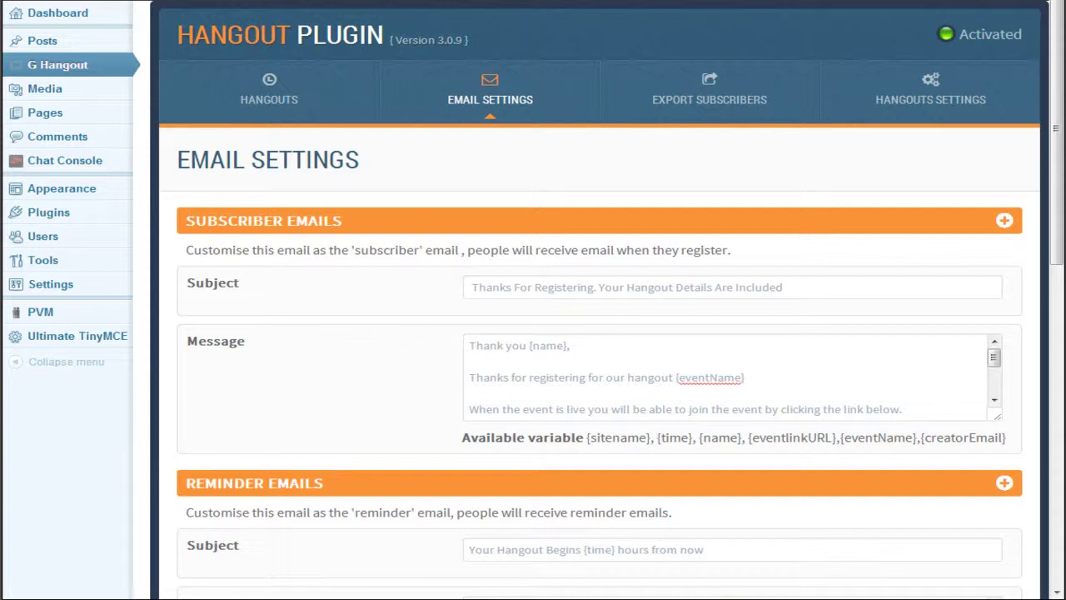
scroll(302, 305, down, 3)
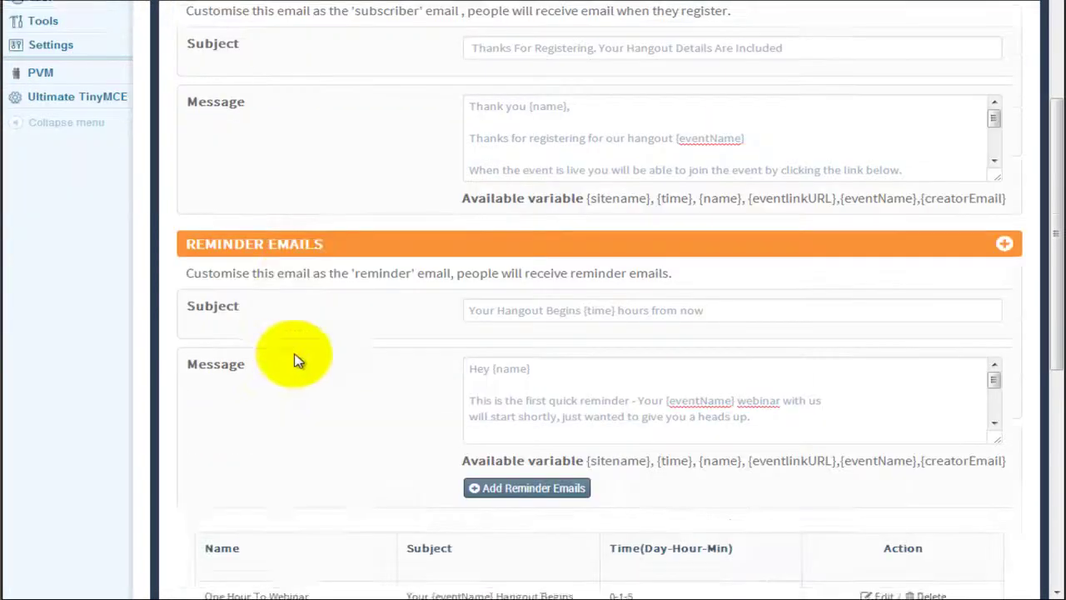
scroll(294, 360, down, 5)
scroll(367, 350, down, 1)
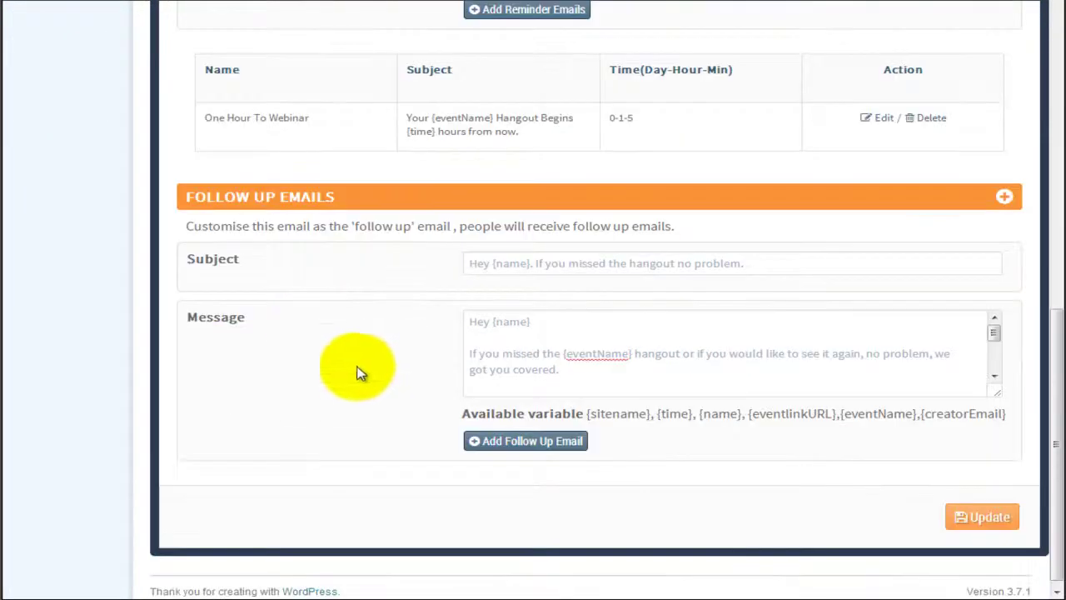
click(609, 362)
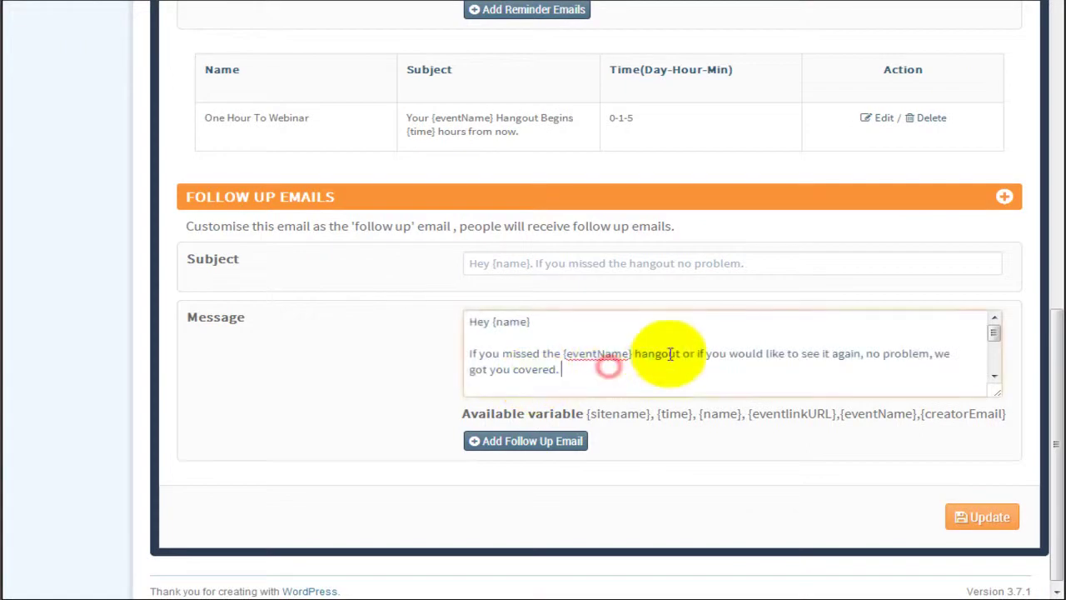
click(767, 268)
scroll(791, 393, up, 8)
click(810, 293)
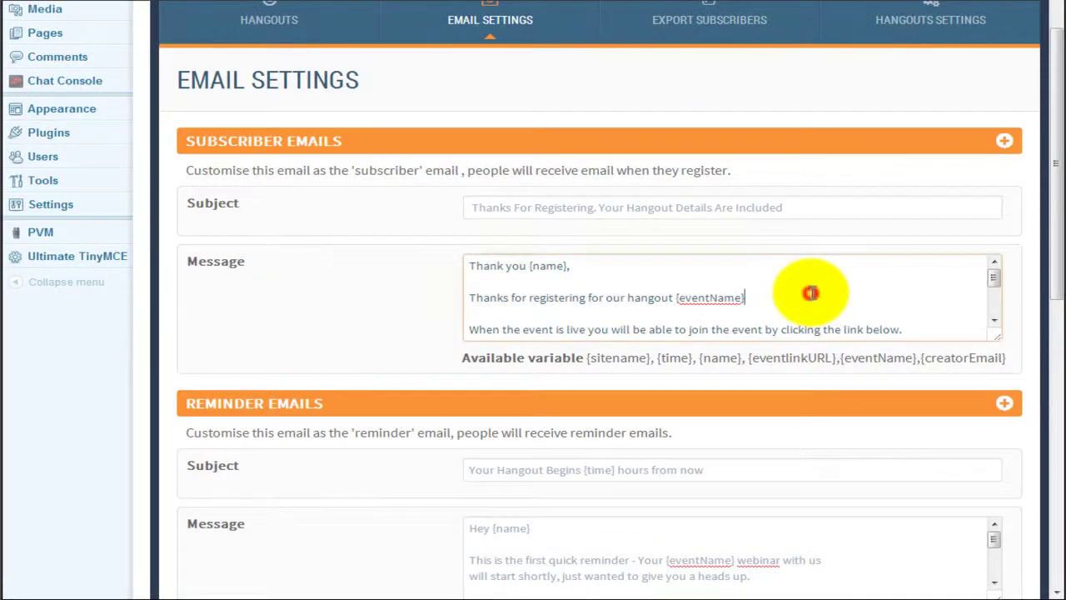